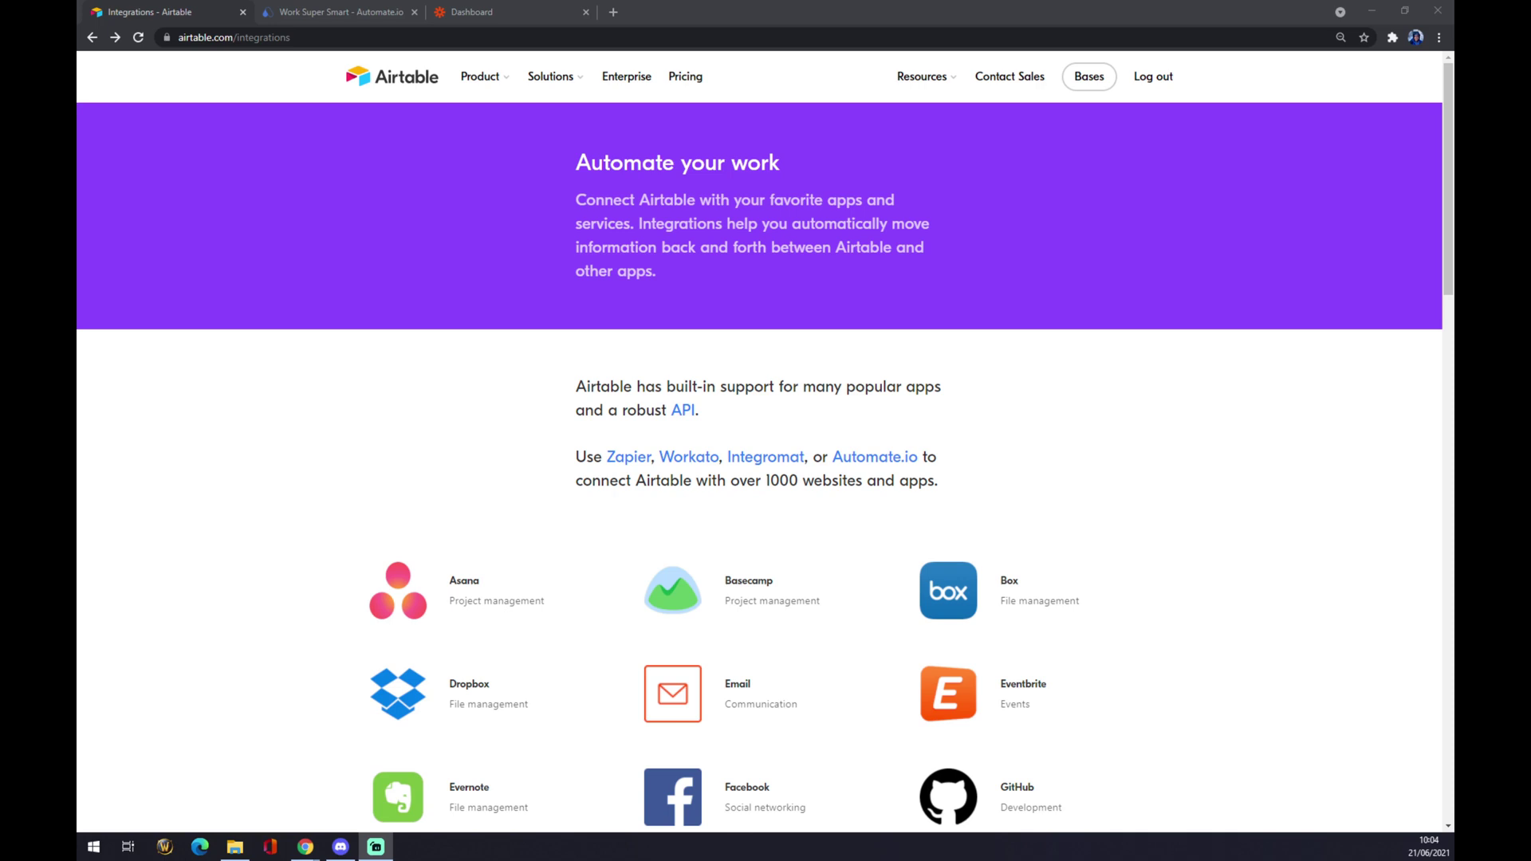
Switch to Automate.io and open the full list of app integrations
{"action": "scroll", "coordinate": [452, 380], "scroll_direction": "down", "scroll_amount": 4}
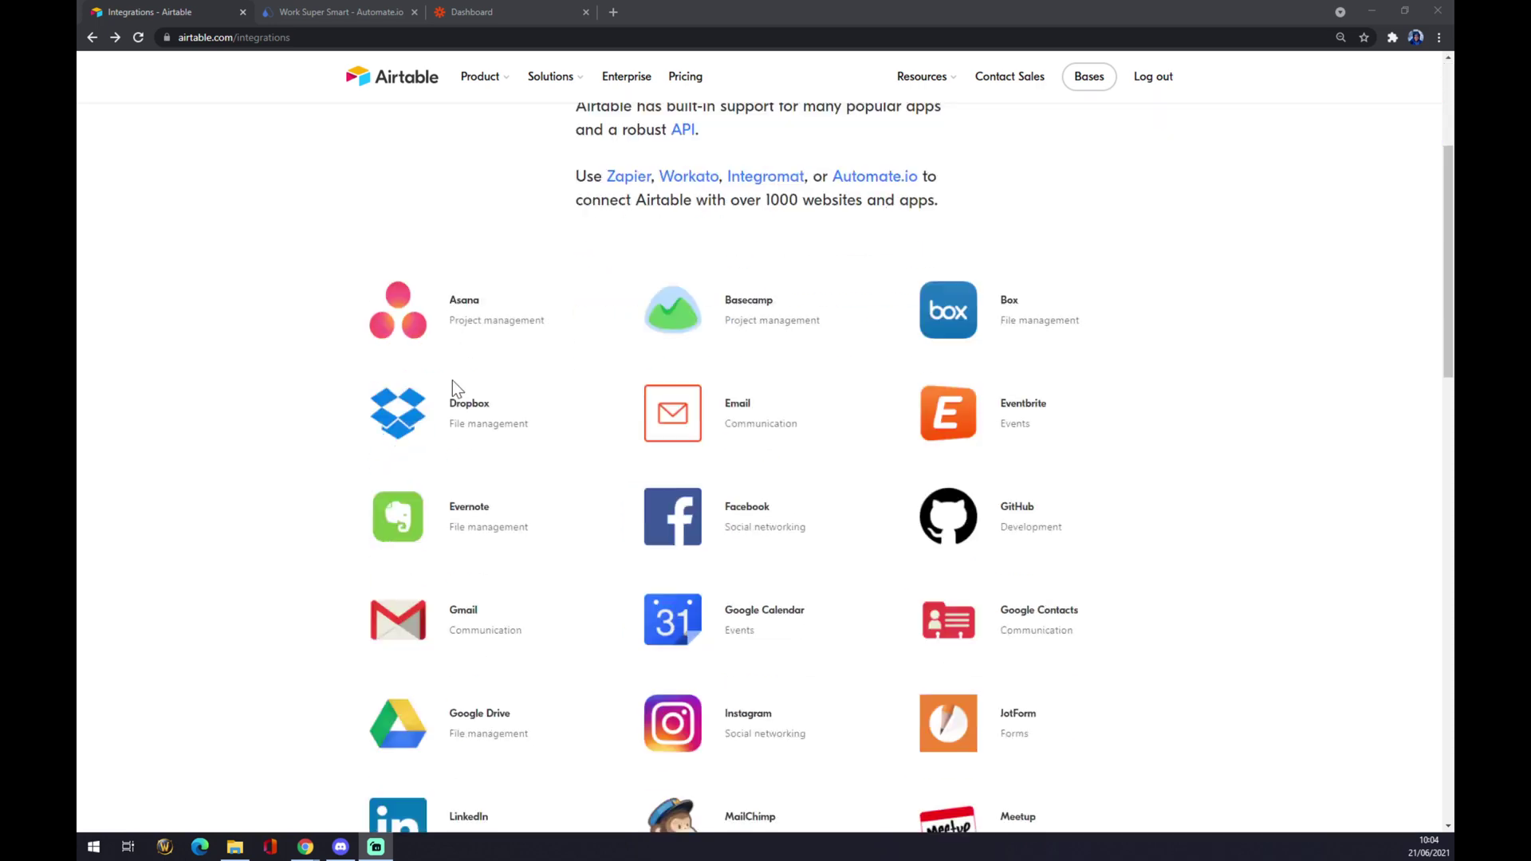
{"action": "scroll", "coordinate": [324, 376], "scroll_direction": "down", "scroll_amount": 1}
{"action": "scroll", "coordinate": [266, 380], "scroll_direction": "up", "scroll_amount": 5}
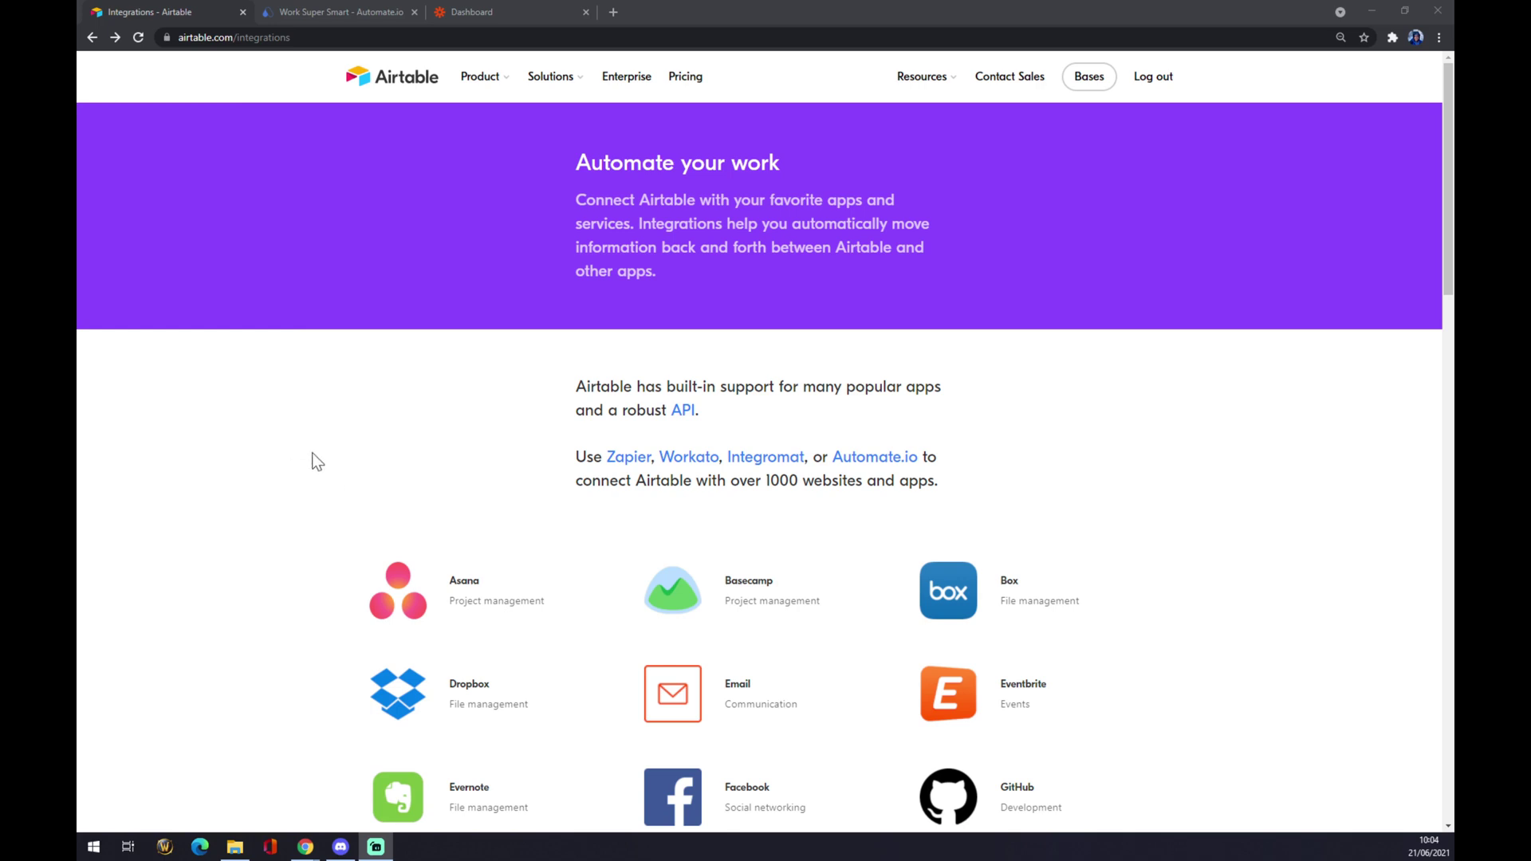
{"action": "scroll", "coordinate": [300, 444], "scroll_direction": "down", "scroll_amount": 5}
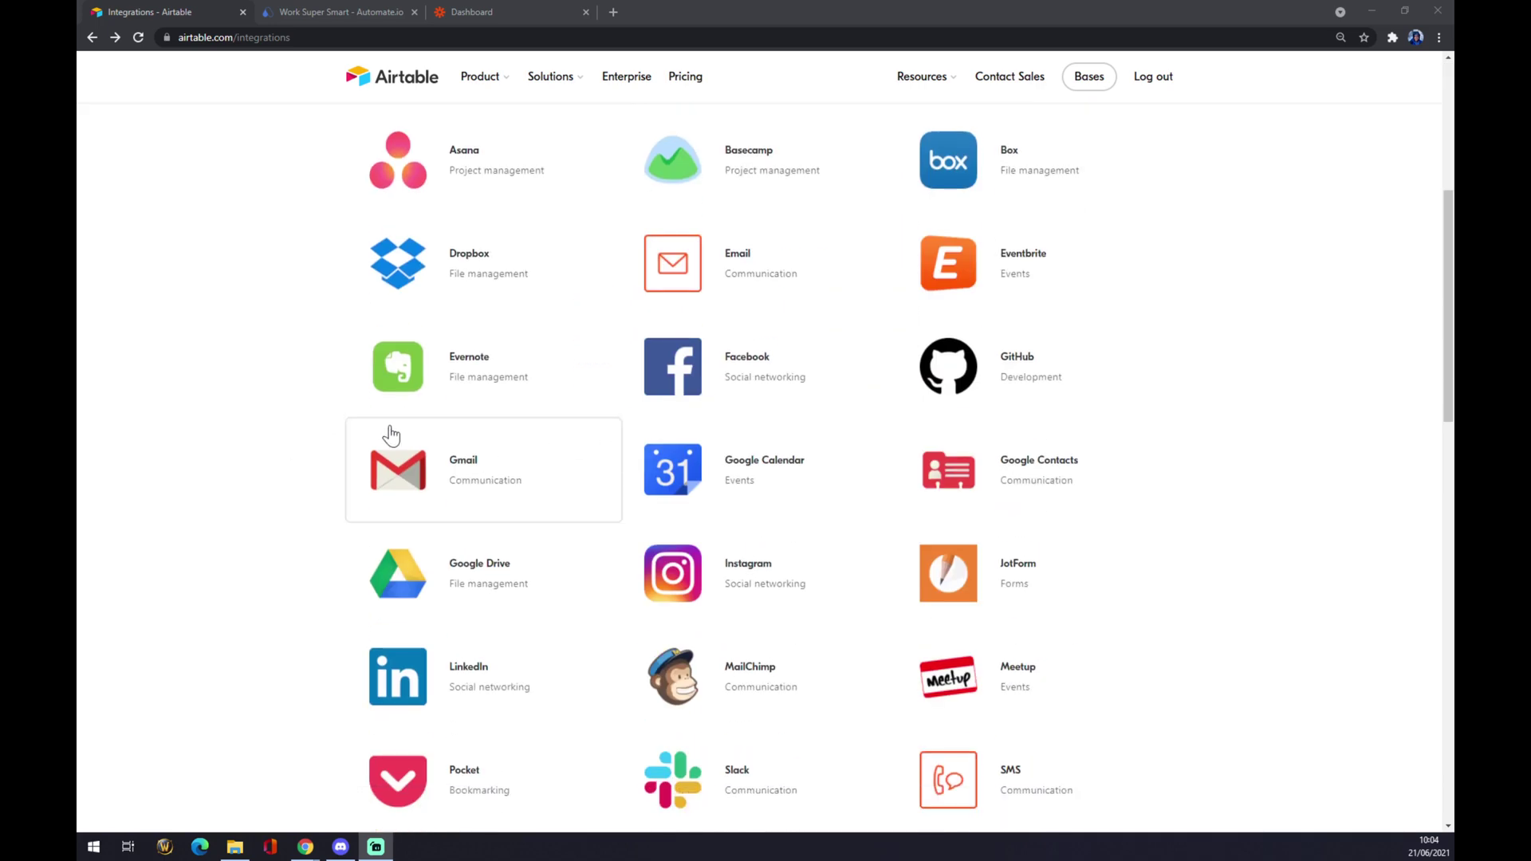
{"action": "scroll", "coordinate": [394, 343], "scroll_direction": "up", "scroll_amount": 2}
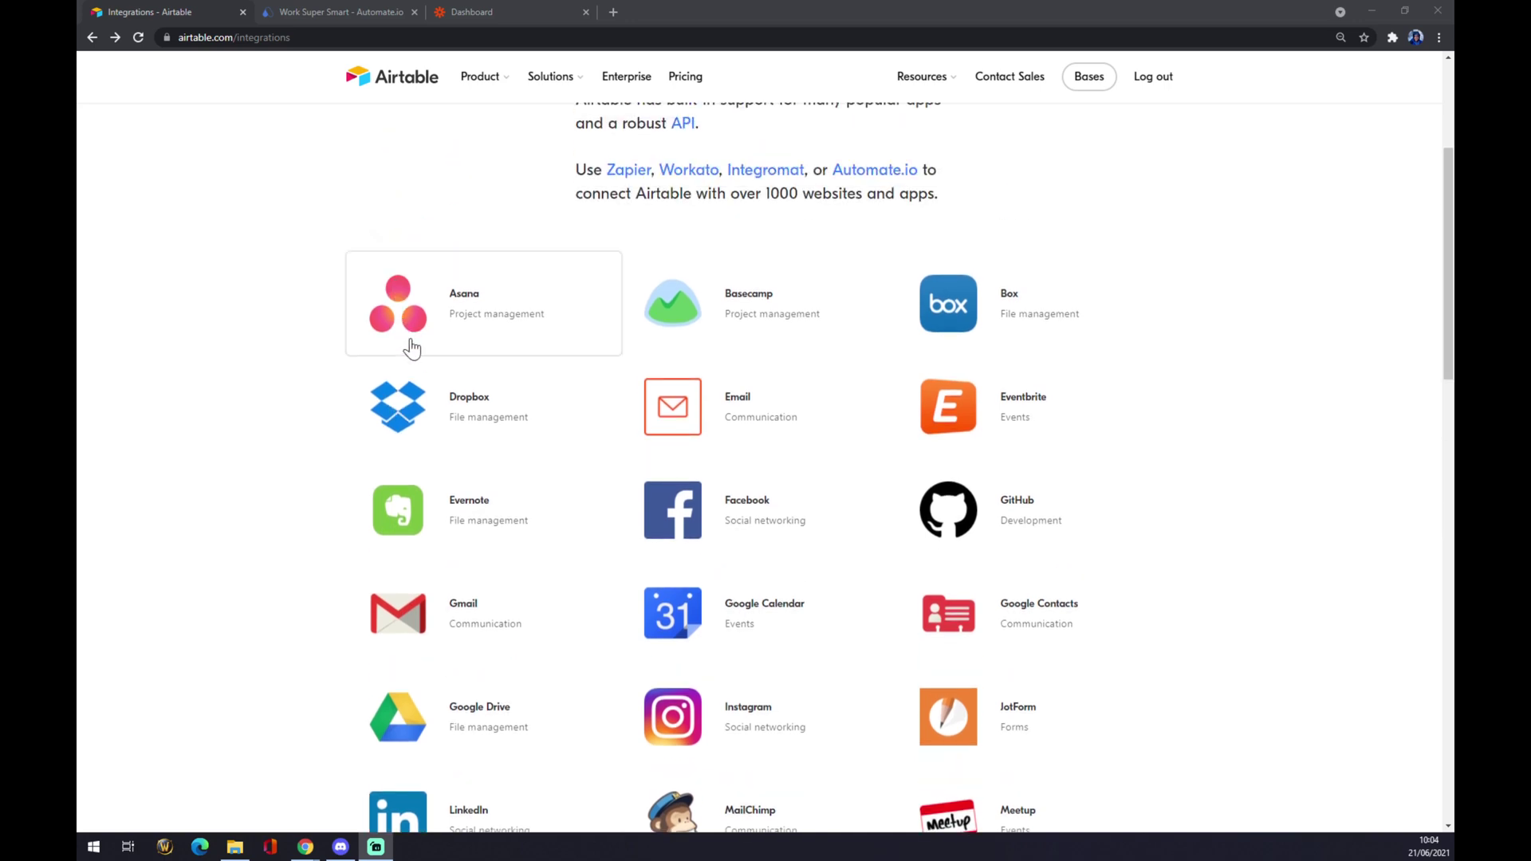
{"action": "scroll", "coordinate": [673, 479], "scroll_direction": "down", "scroll_amount": 2}
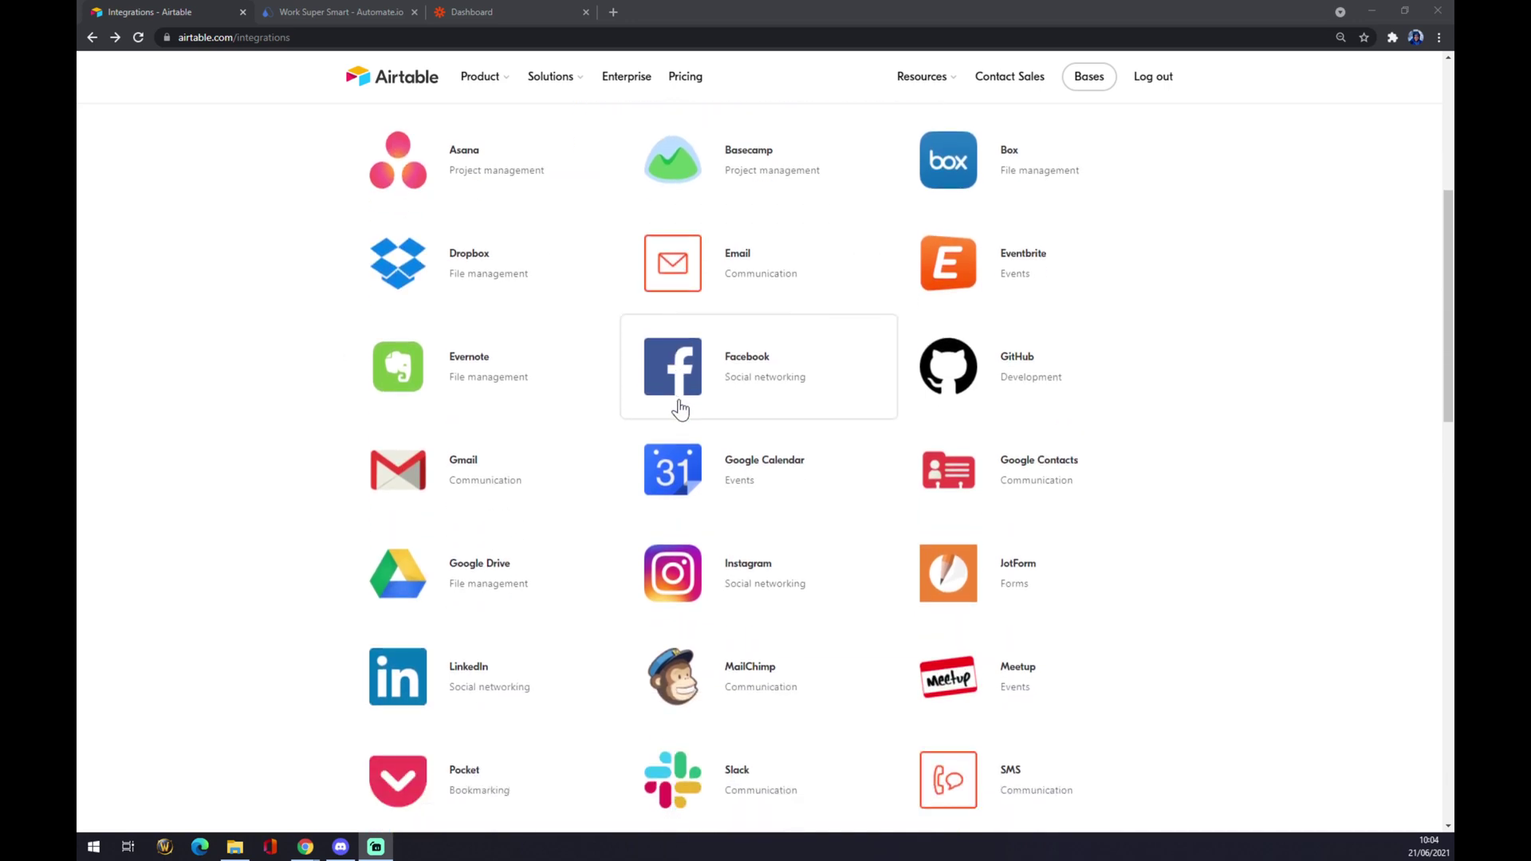
{"action": "scroll", "coordinate": [679, 410], "scroll_direction": "down", "scroll_amount": 10}
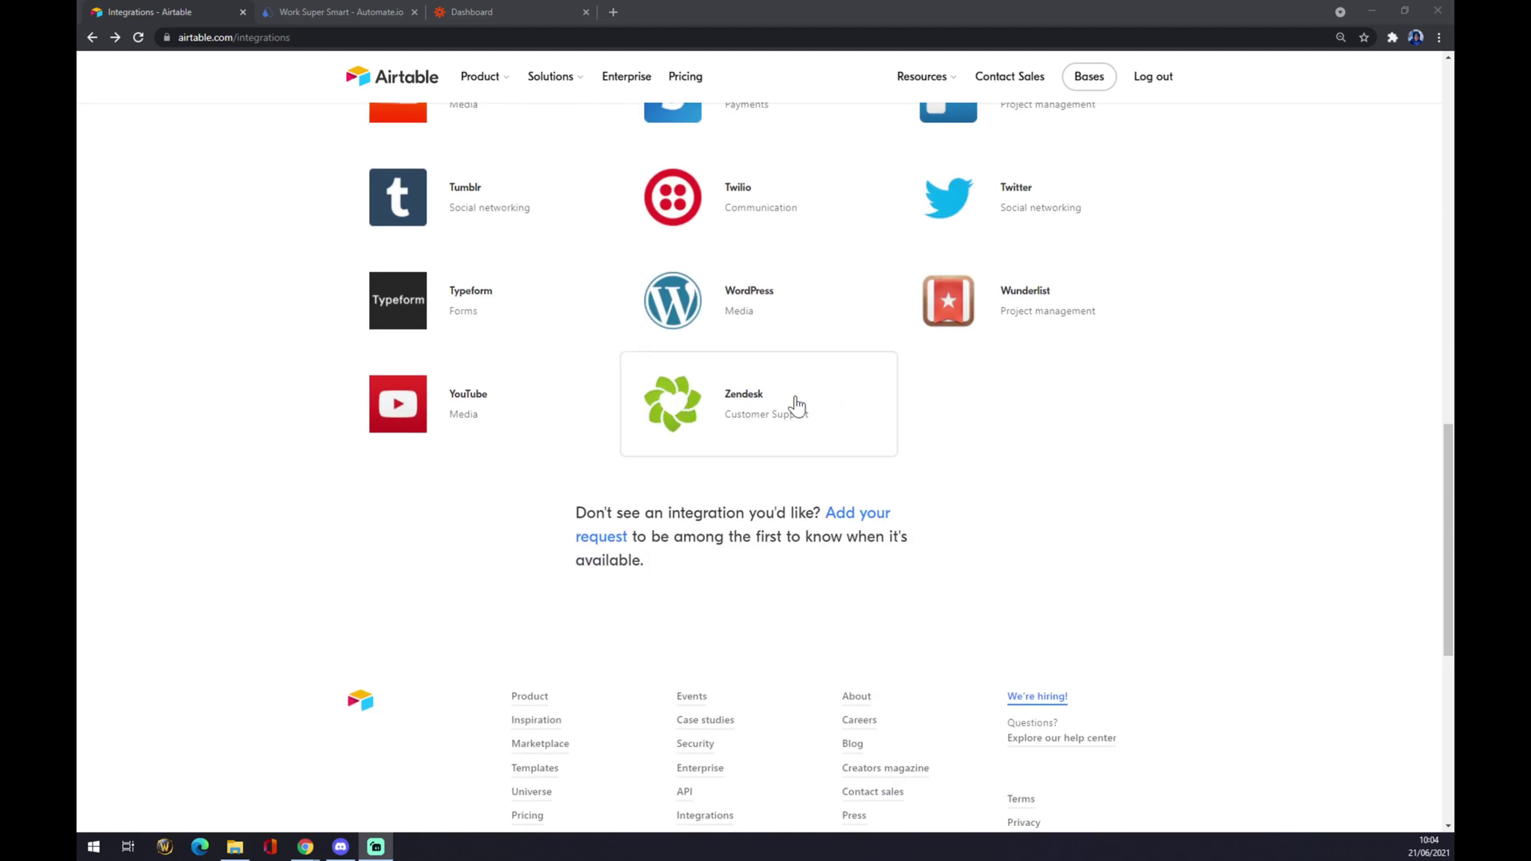
{"action": "scroll", "coordinate": [725, 401], "scroll_direction": "up", "scroll_amount": 12}
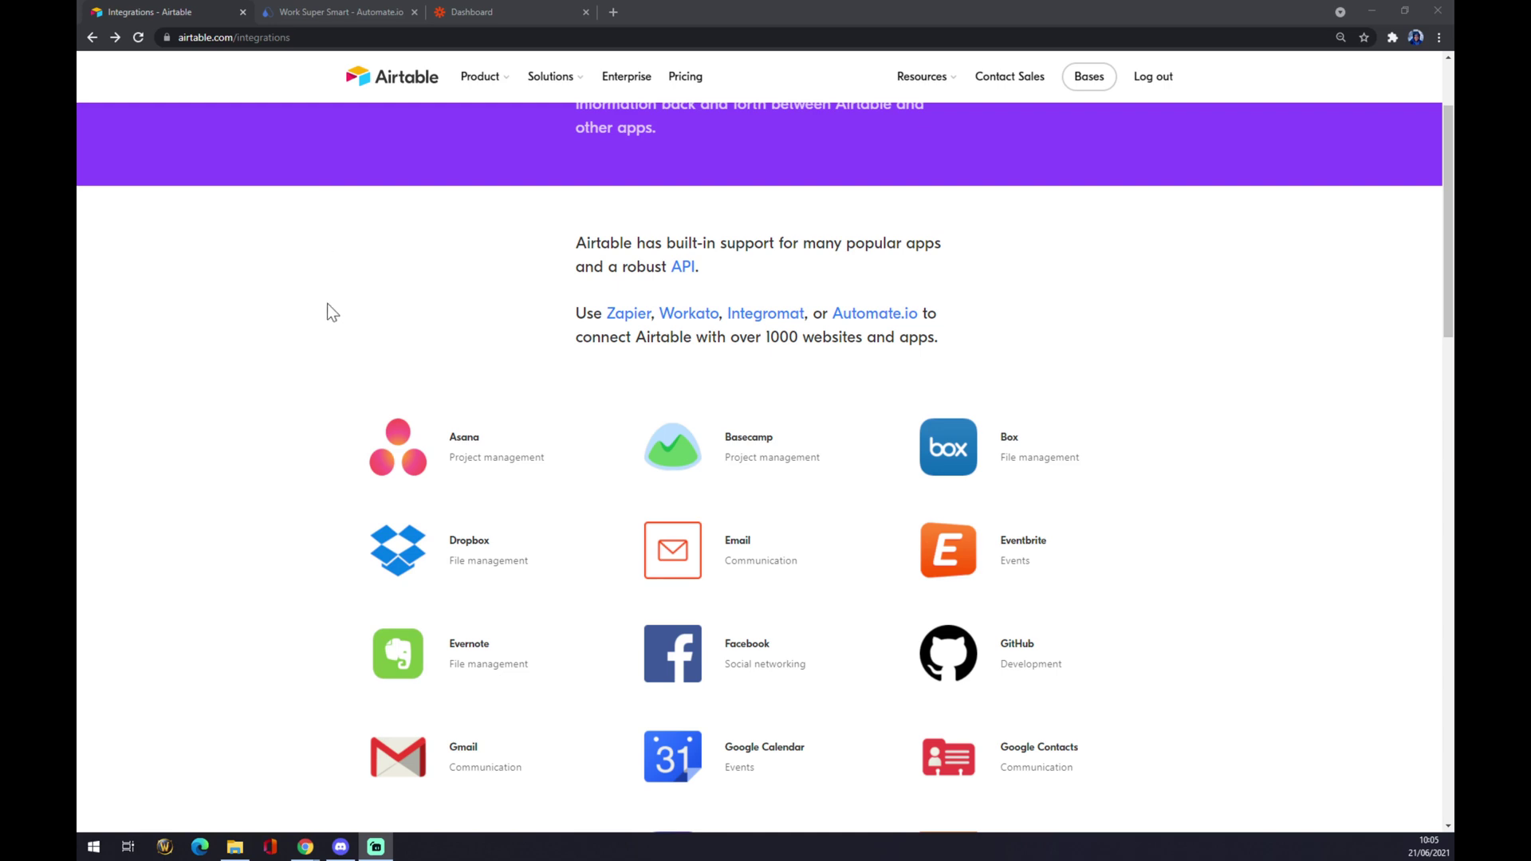
{"action": "left_click", "coordinate": [331, 16]}
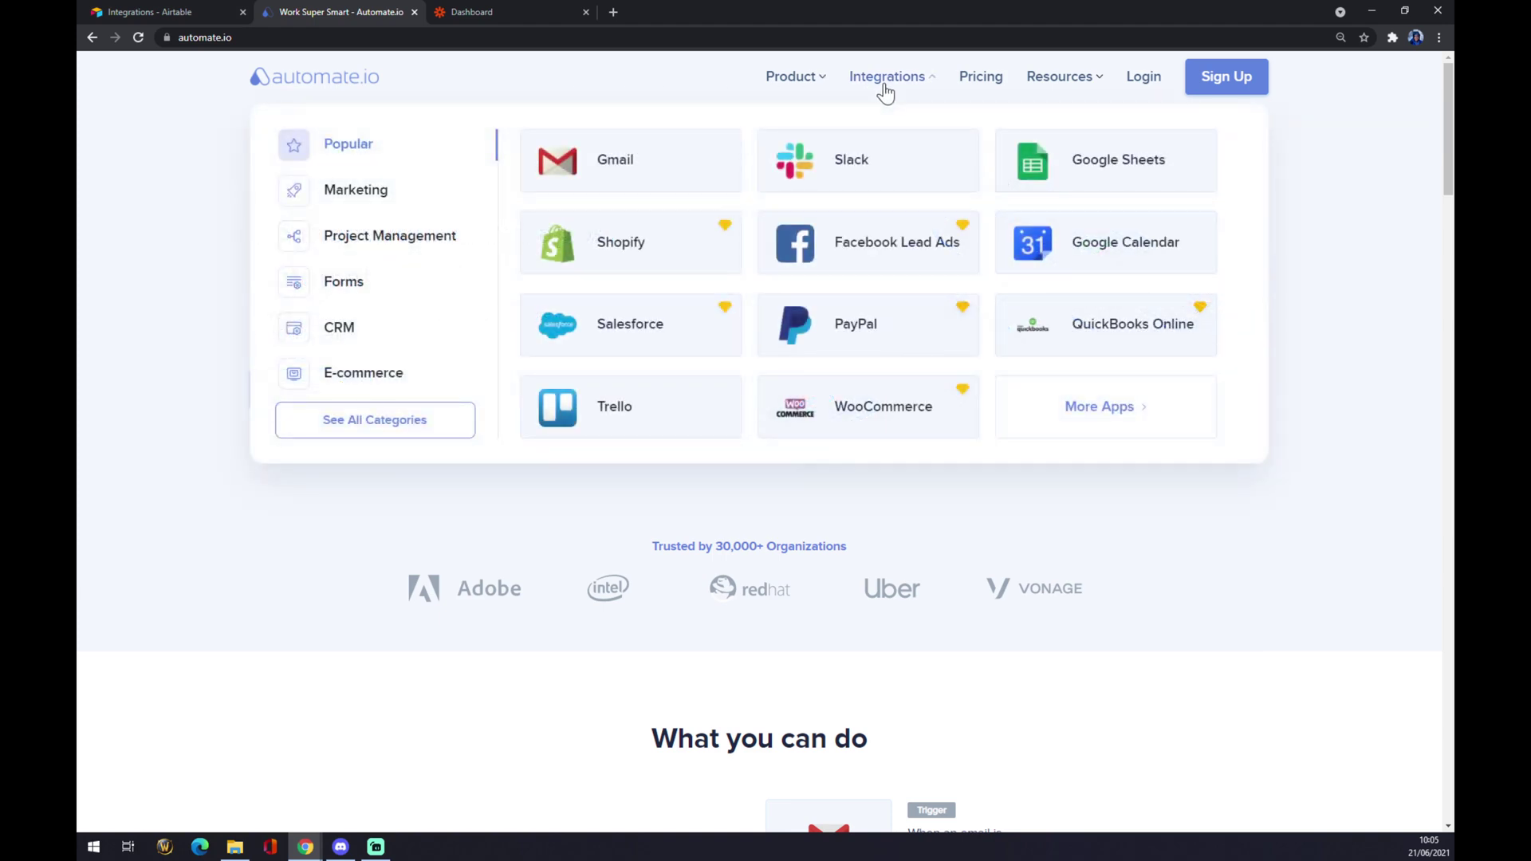
{"action": "mouse_move", "coordinate": [917, 81]}
{"action": "left_click", "coordinate": [386, 435]}
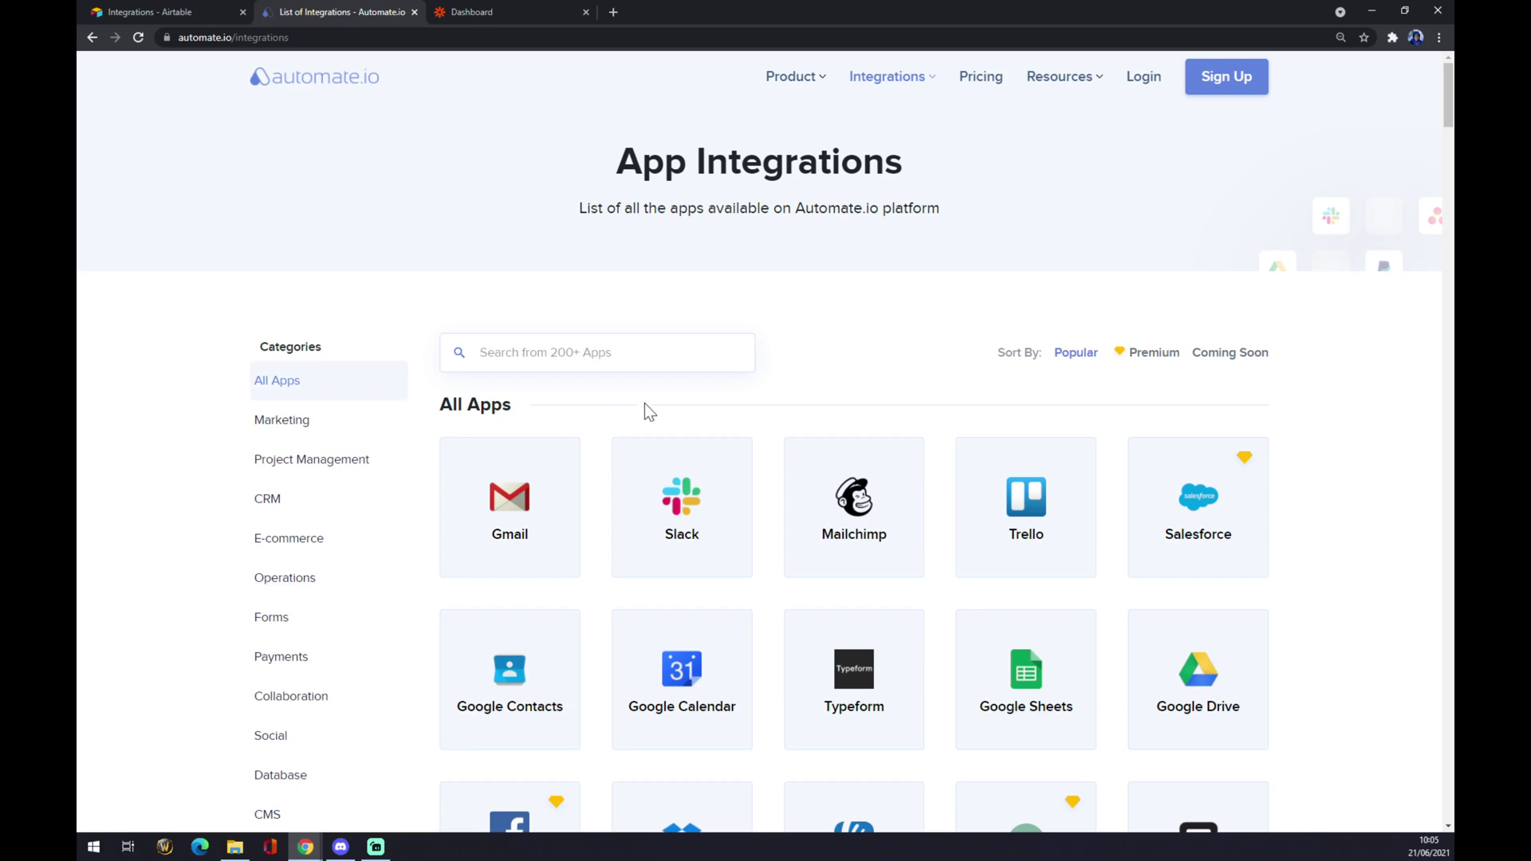
{"action": "scroll", "coordinate": [570, 357], "scroll_direction": "down", "scroll_amount": 5}
{"action": "scroll", "coordinate": [570, 357], "scroll_direction": "down", "scroll_amount": 20}
{"action": "scroll", "coordinate": [585, 362], "scroll_direction": "down", "scroll_amount": 6}
{"action": "scroll", "coordinate": [597, 361], "scroll_direction": "up", "scroll_amount": 5}
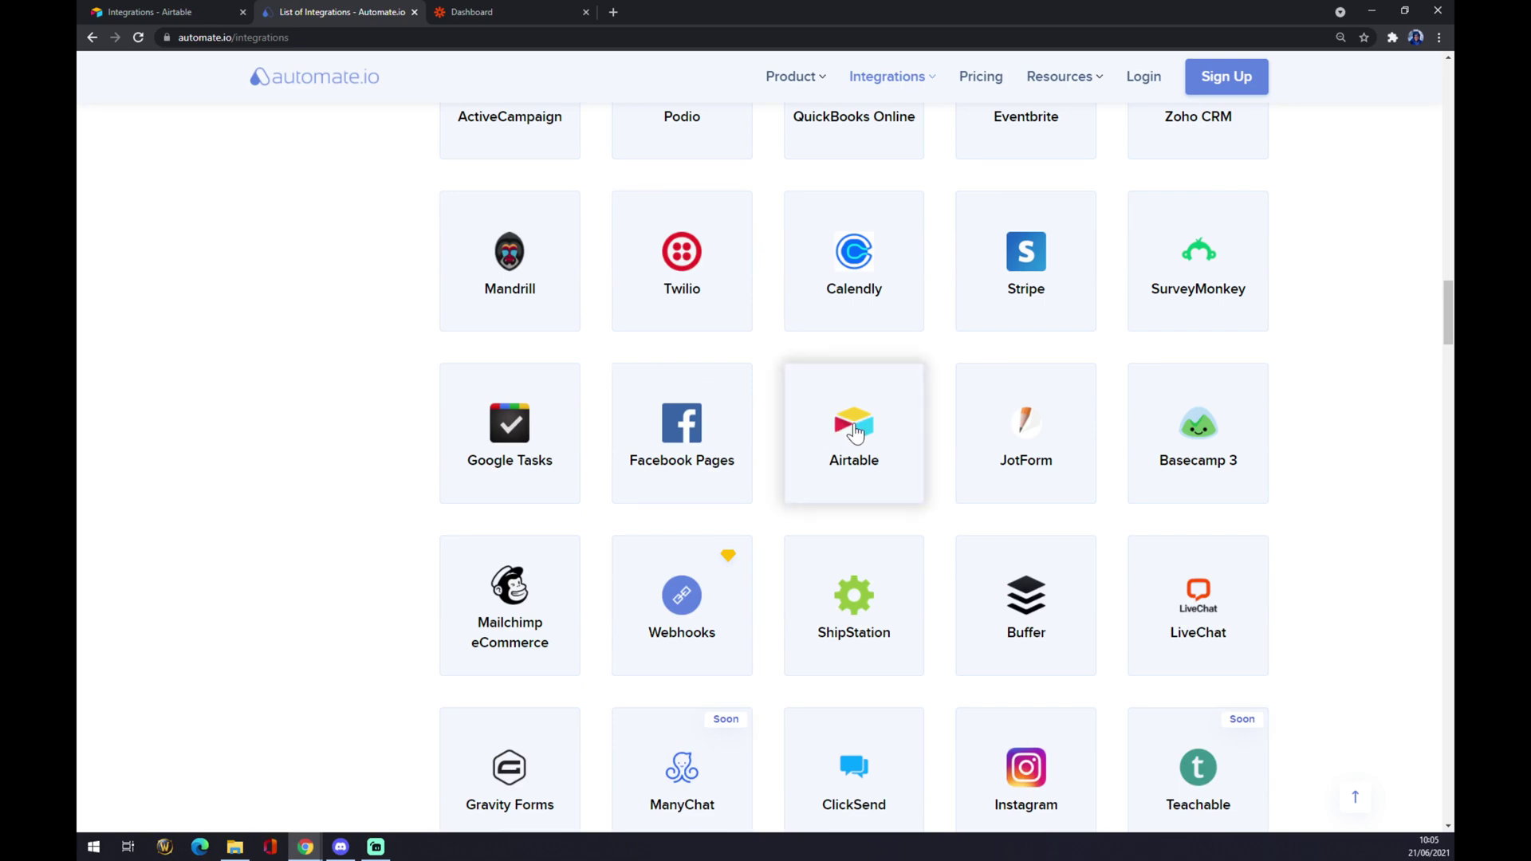
{"action": "scroll", "coordinate": [854, 433], "scroll_direction": "up", "scroll_amount": 20}
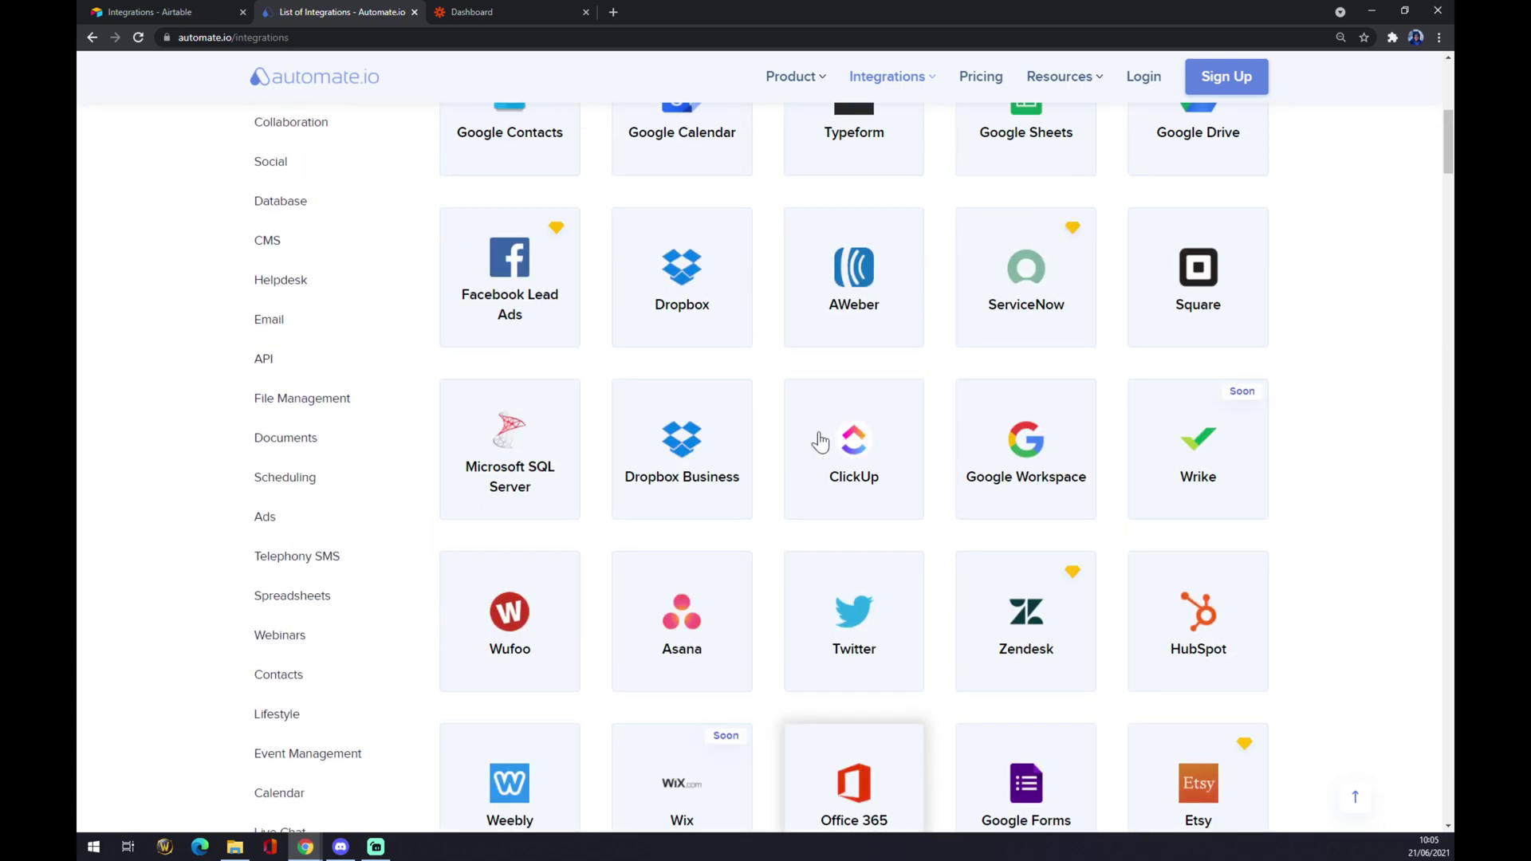
{"action": "scroll", "coordinate": [878, 399], "scroll_direction": "up", "scroll_amount": 5}
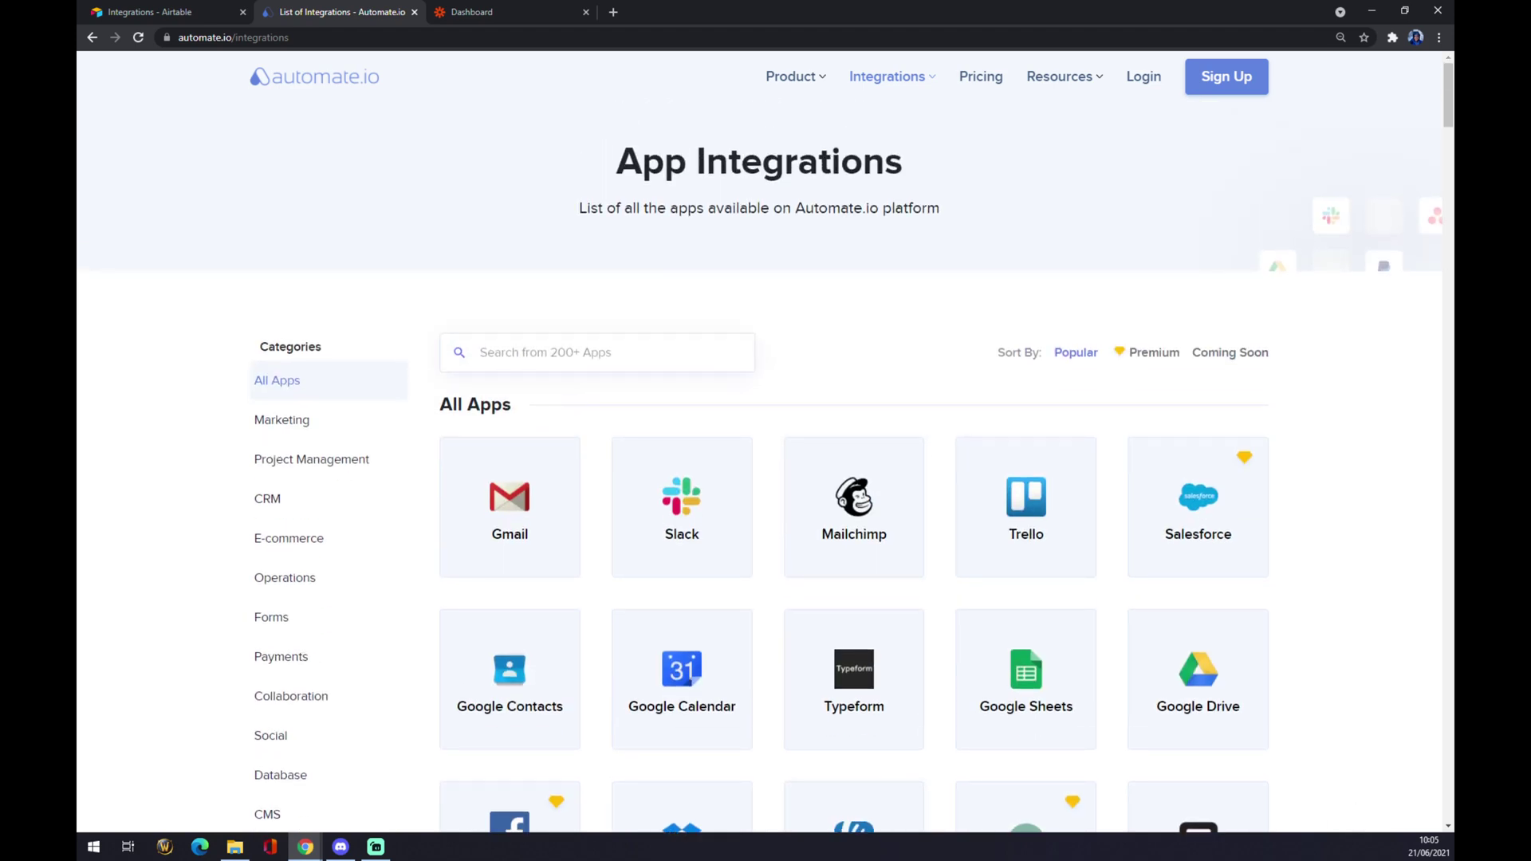
Search 'air' to open Airtable, then search 'shee' to open its Google Sheets integration
{"action": "left_click", "coordinate": [558, 351]}
{"action": "type", "text": "air"}
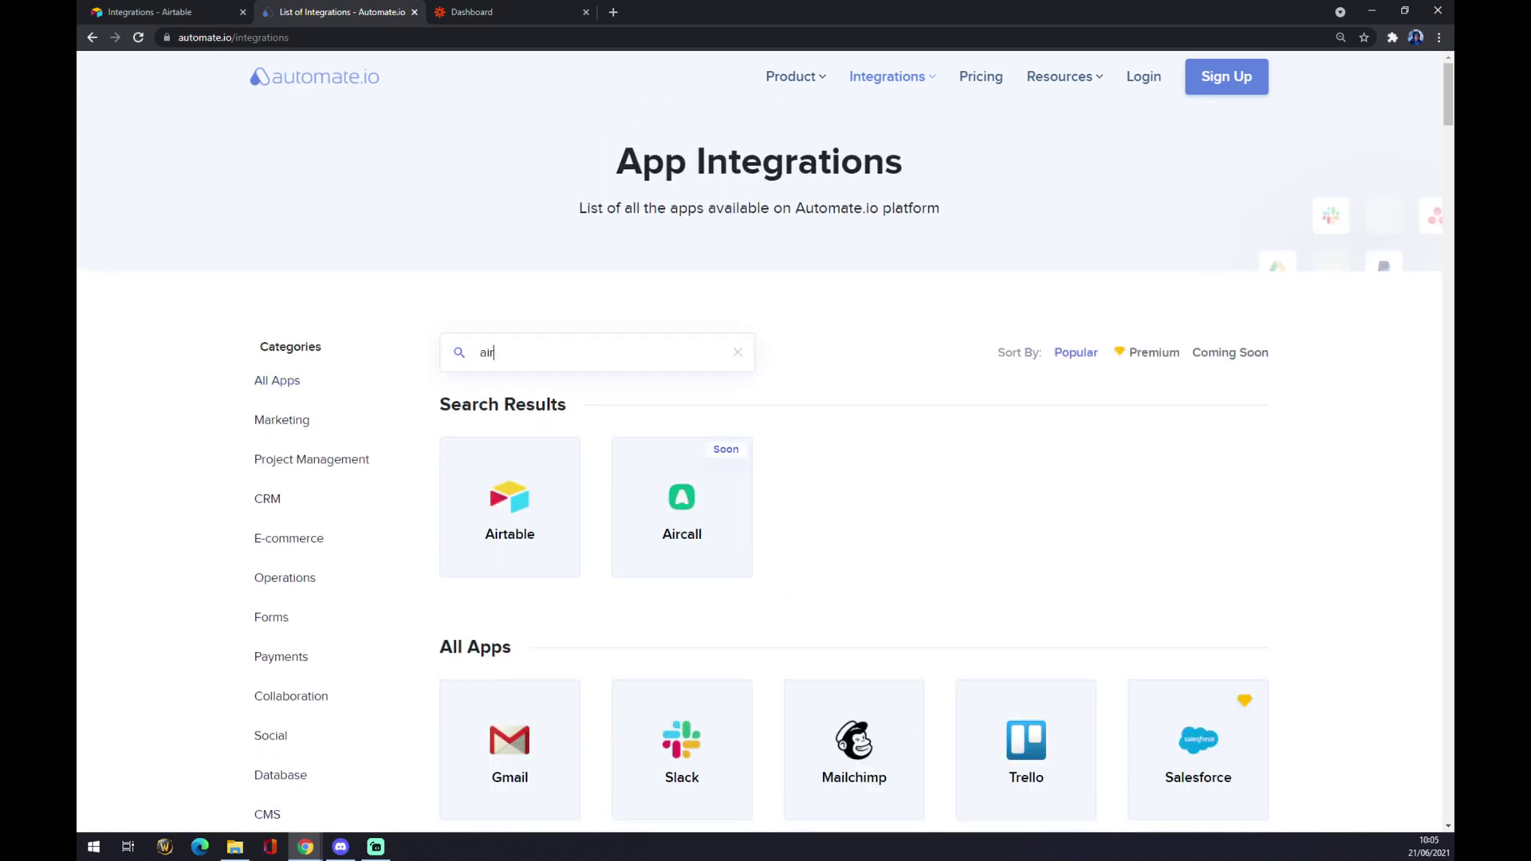
{"action": "left_click", "coordinate": [526, 508]}
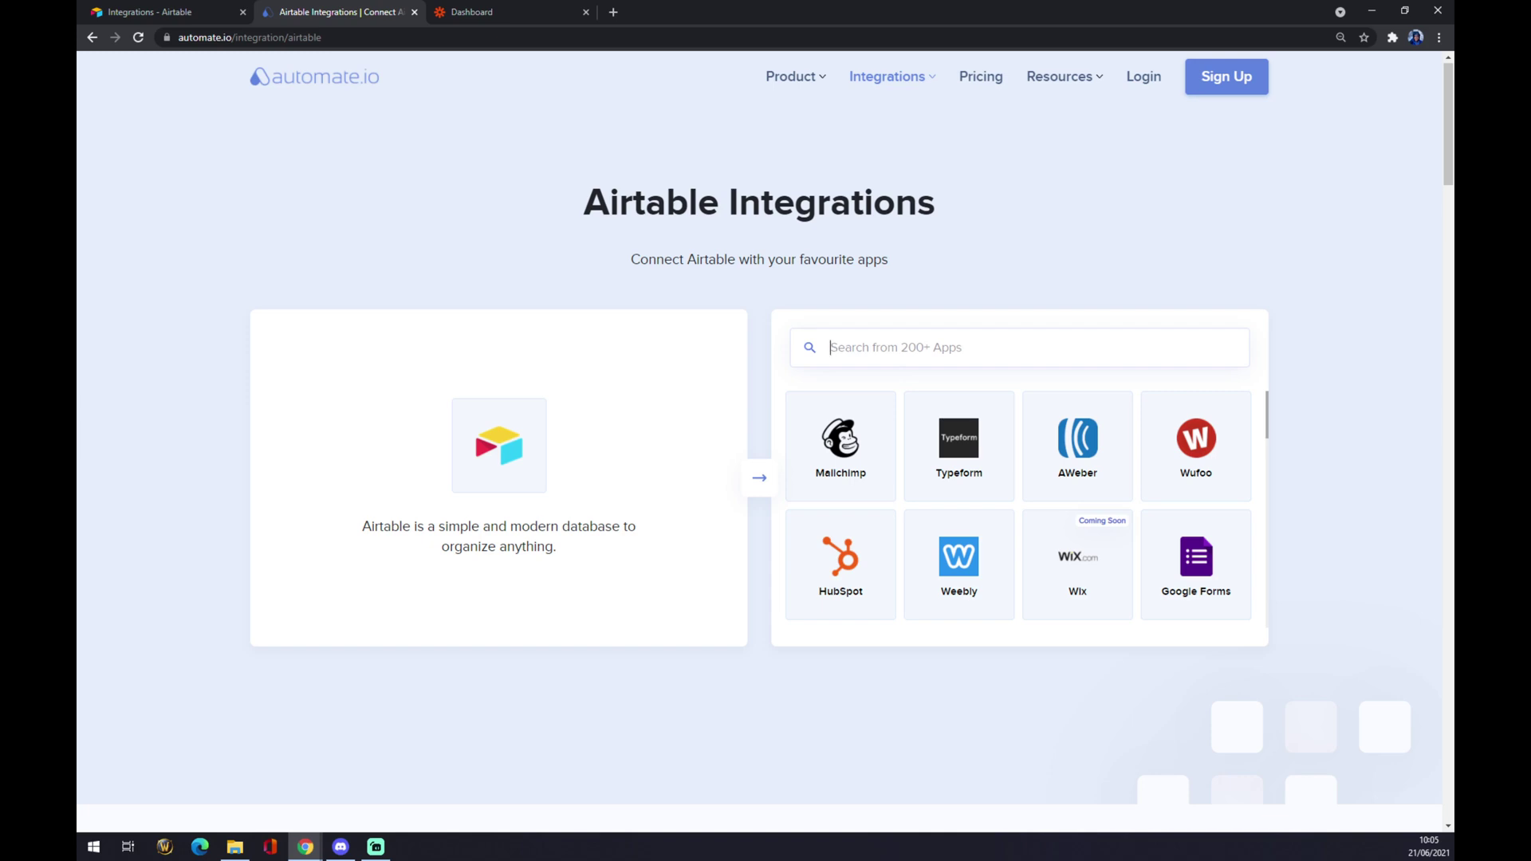
{"action": "type", "text": "shee"}
{"action": "left_click", "coordinate": [814, 443]}
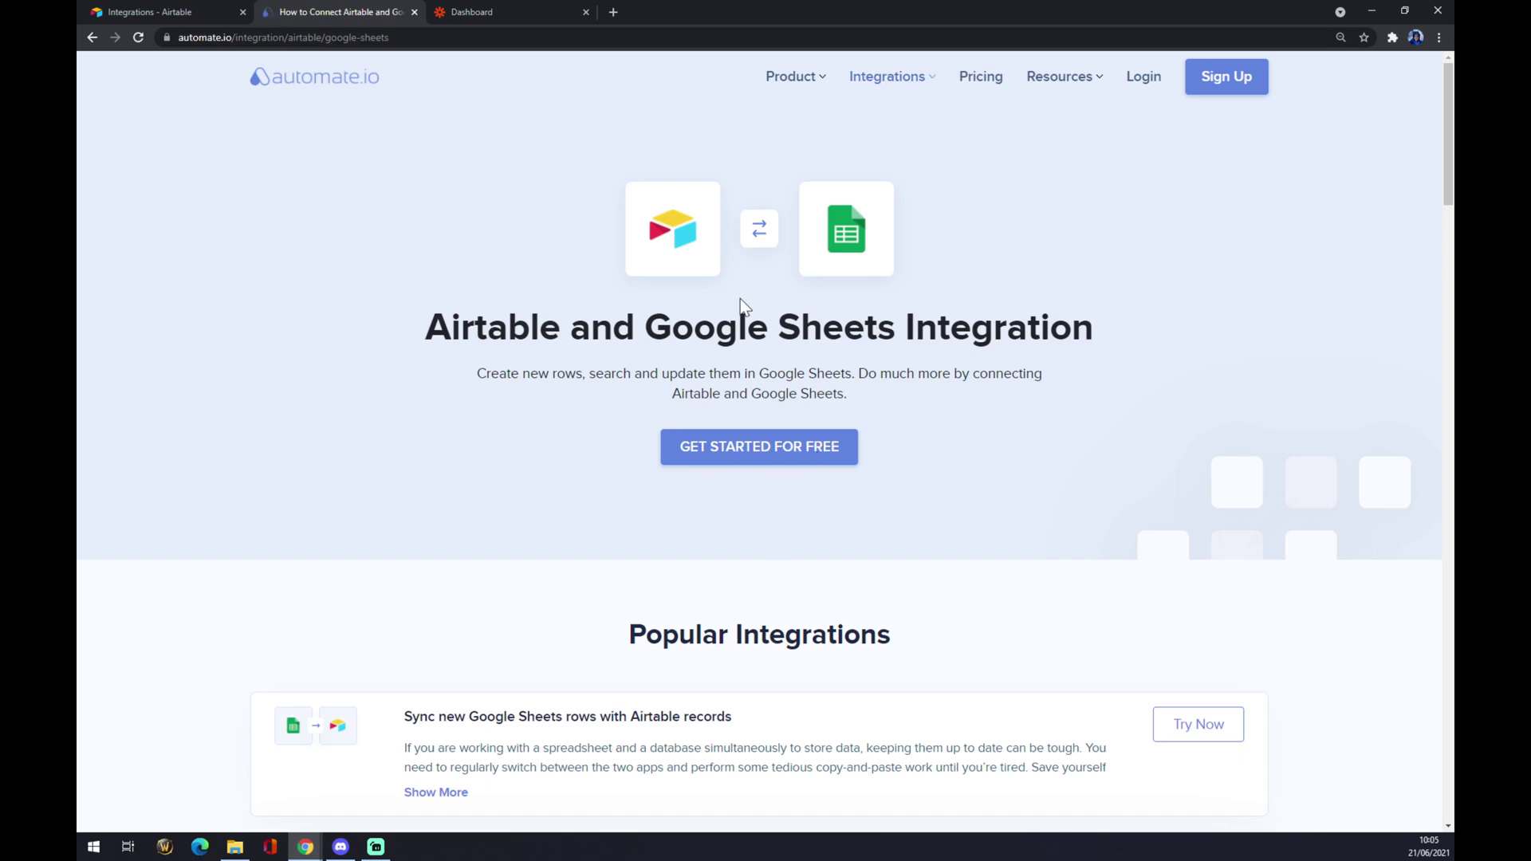
Under Create your own Integration, select the New Record trigger and the Update Row action
{"action": "scroll", "coordinate": [837, 462], "scroll_direction": "down", "scroll_amount": 5}
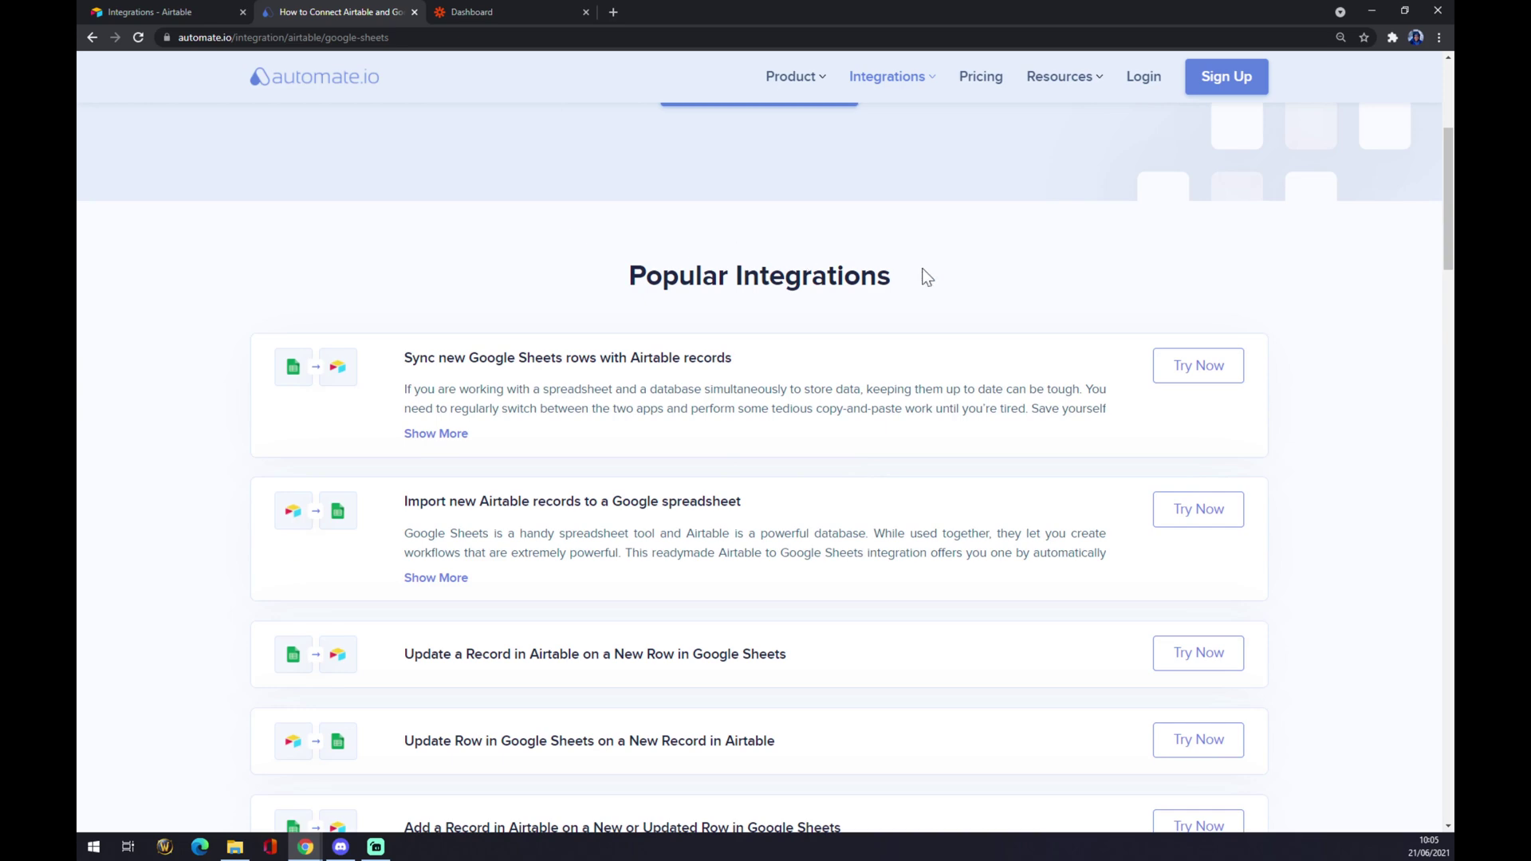
{"action": "scroll", "coordinate": [896, 418], "scroll_direction": "down", "scroll_amount": 15}
{"action": "scroll", "coordinate": [826, 419], "scroll_direction": "down", "scroll_amount": 10}
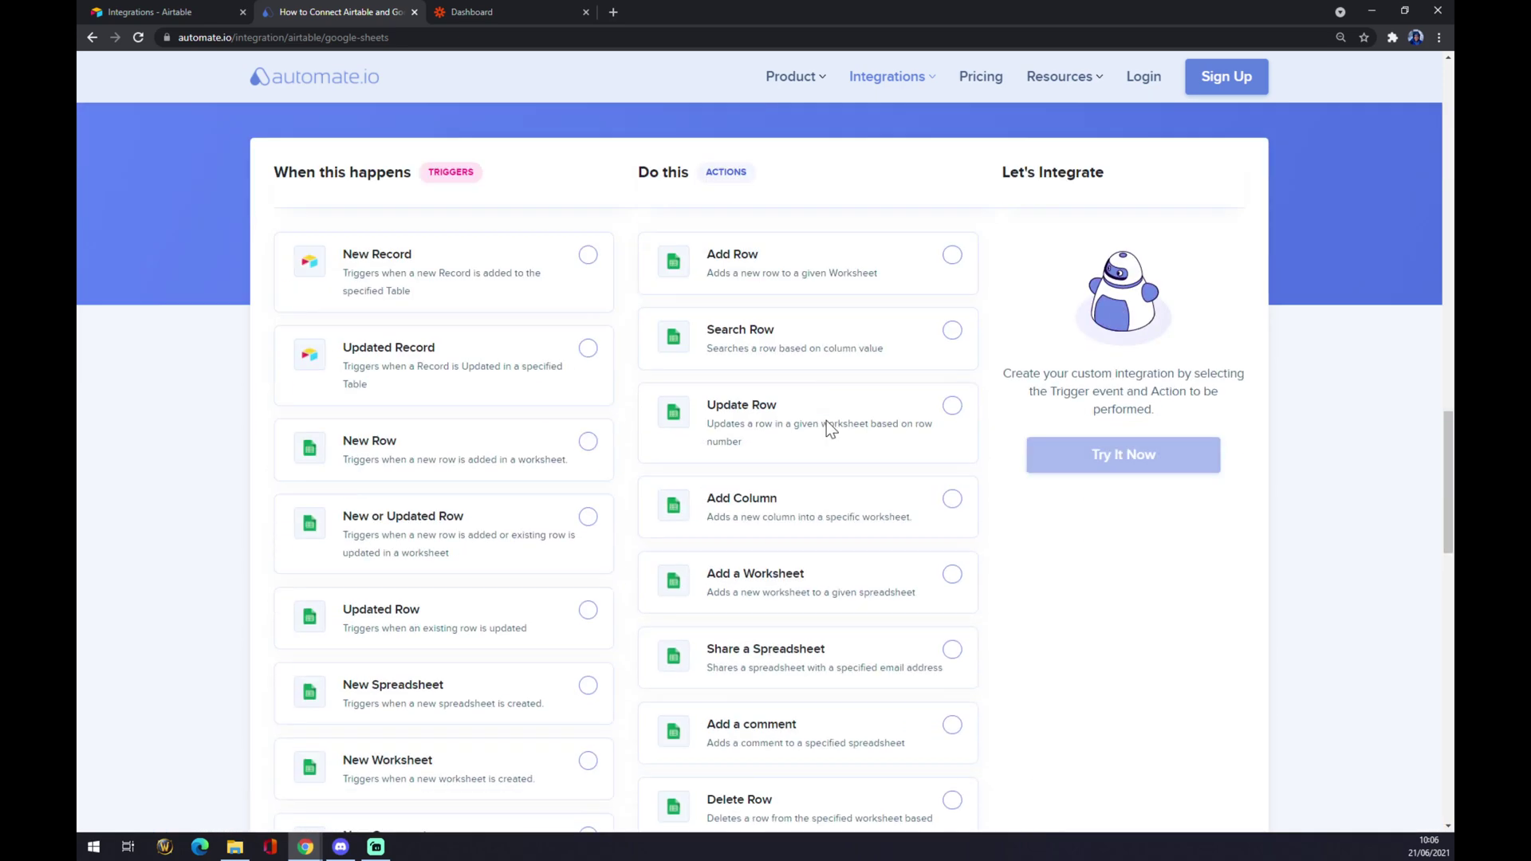
{"action": "scroll", "coordinate": [826, 420], "scroll_direction": "up", "scroll_amount": 4}
{"action": "scroll", "coordinate": [826, 430], "scroll_direction": "up", "scroll_amount": 3}
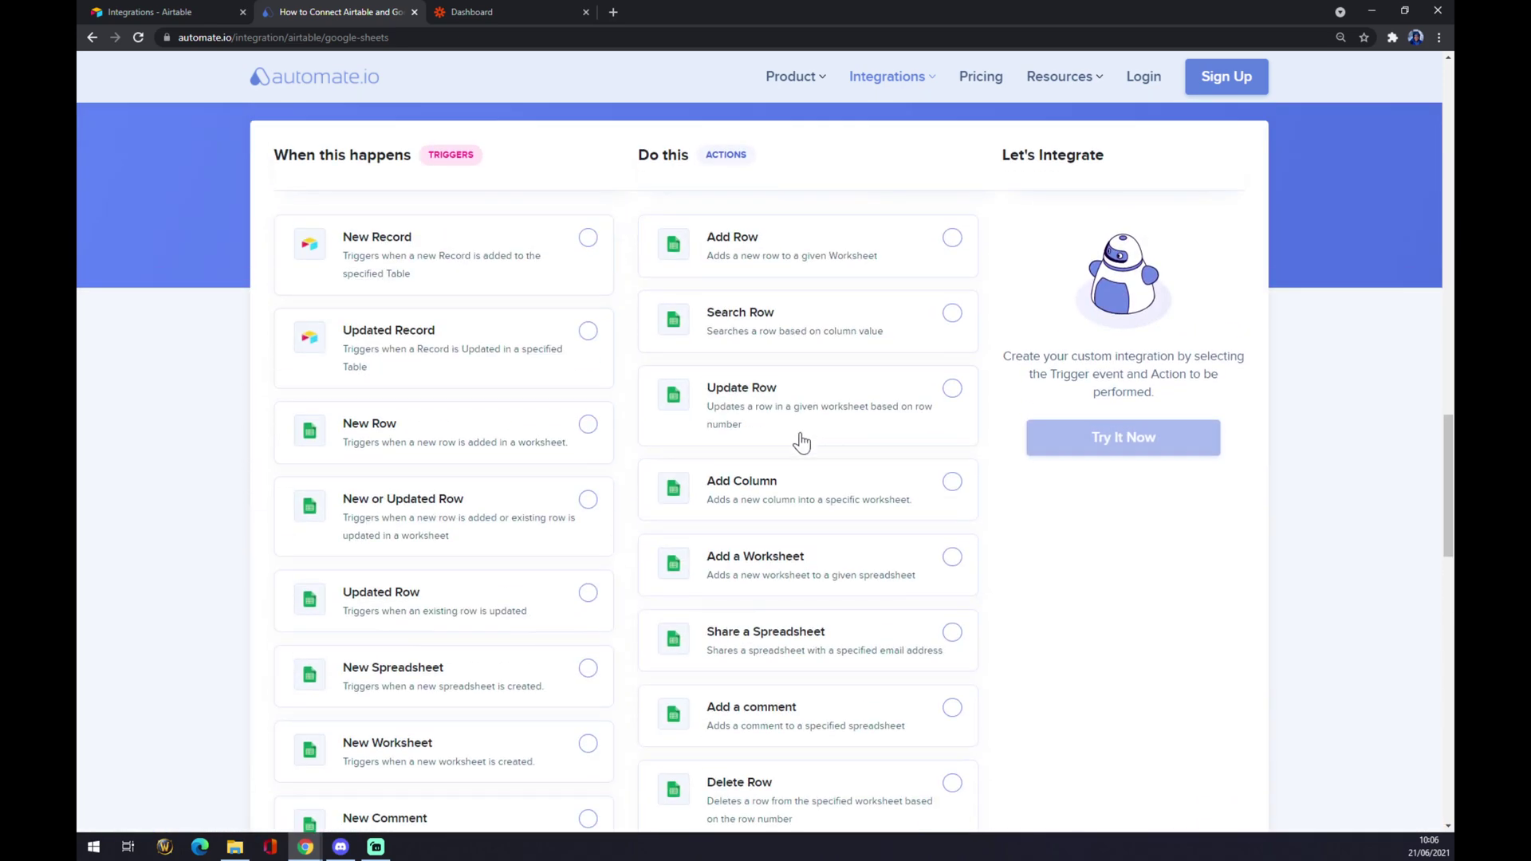
{"action": "scroll", "coordinate": [576, 328], "scroll_direction": "up", "scroll_amount": 2}
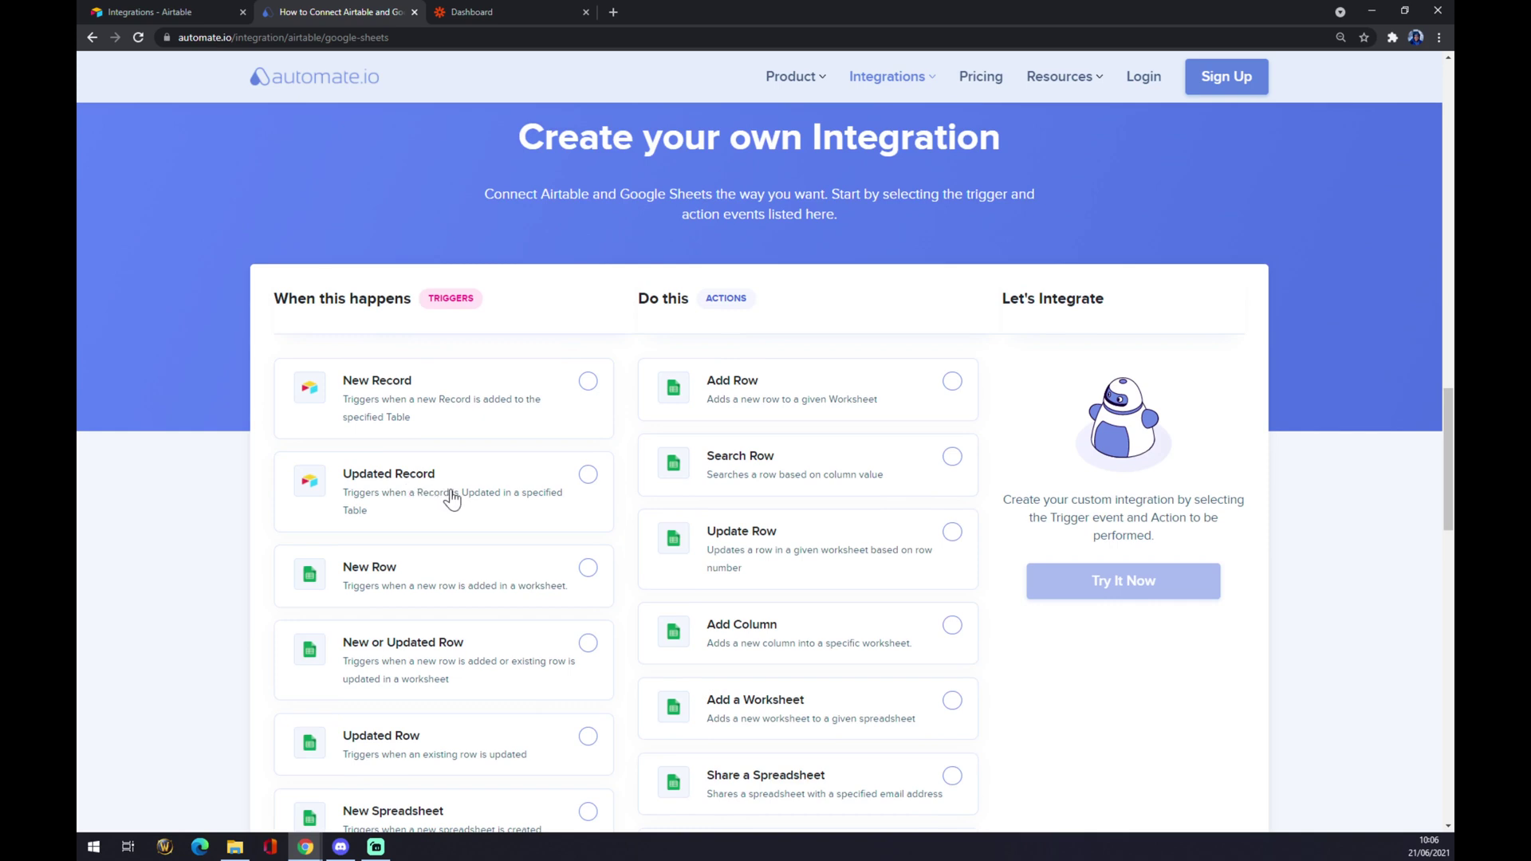
{"action": "left_click", "coordinate": [588, 382]}
{"action": "scroll", "coordinate": [853, 443], "scroll_direction": "down", "scroll_amount": 4}
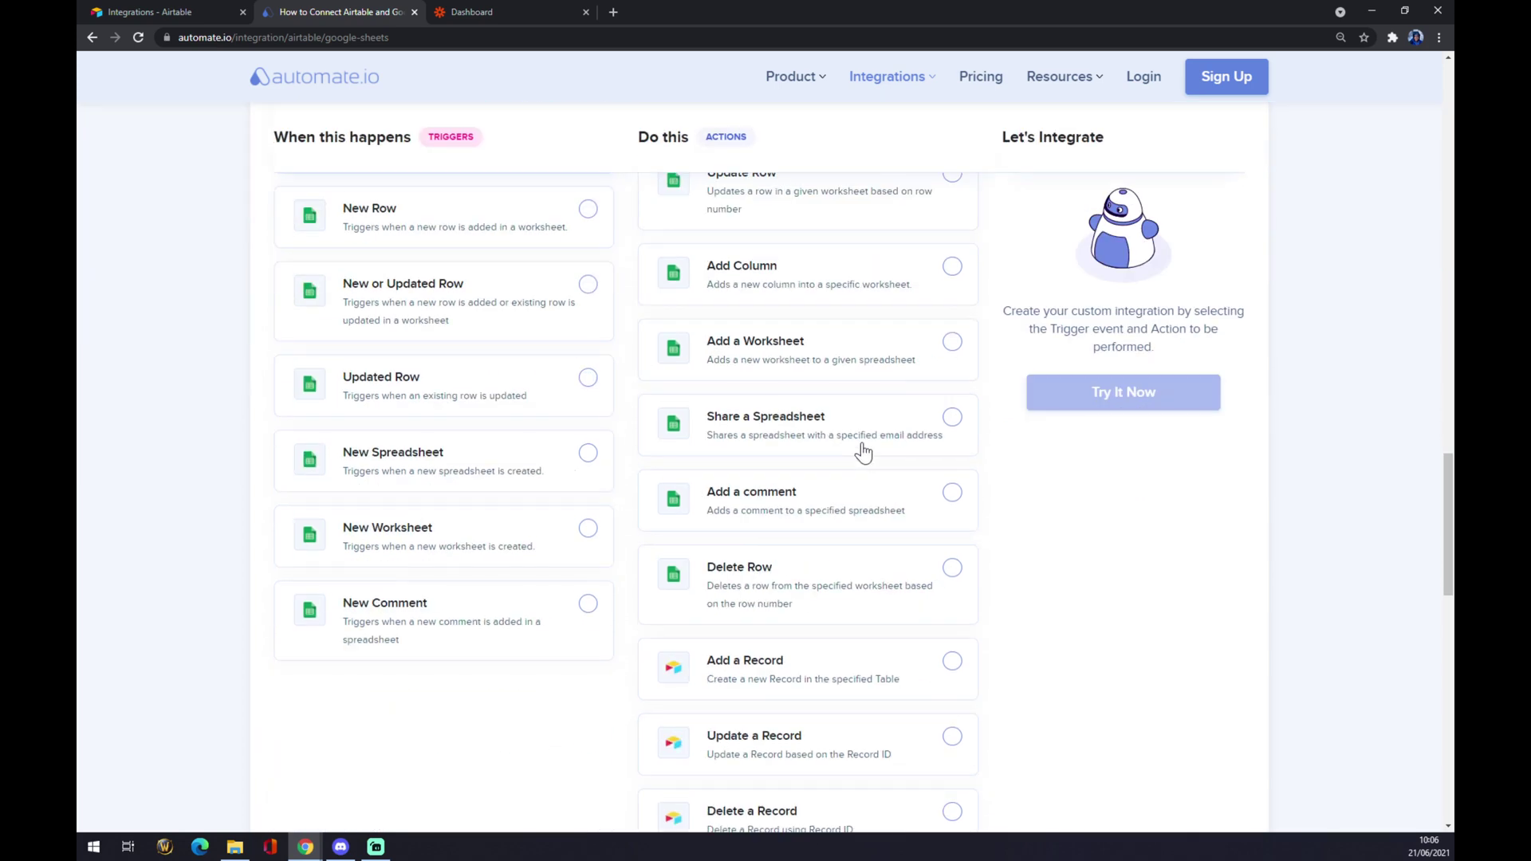
{"action": "scroll", "coordinate": [863, 450], "scroll_direction": "up", "scroll_amount": 3}
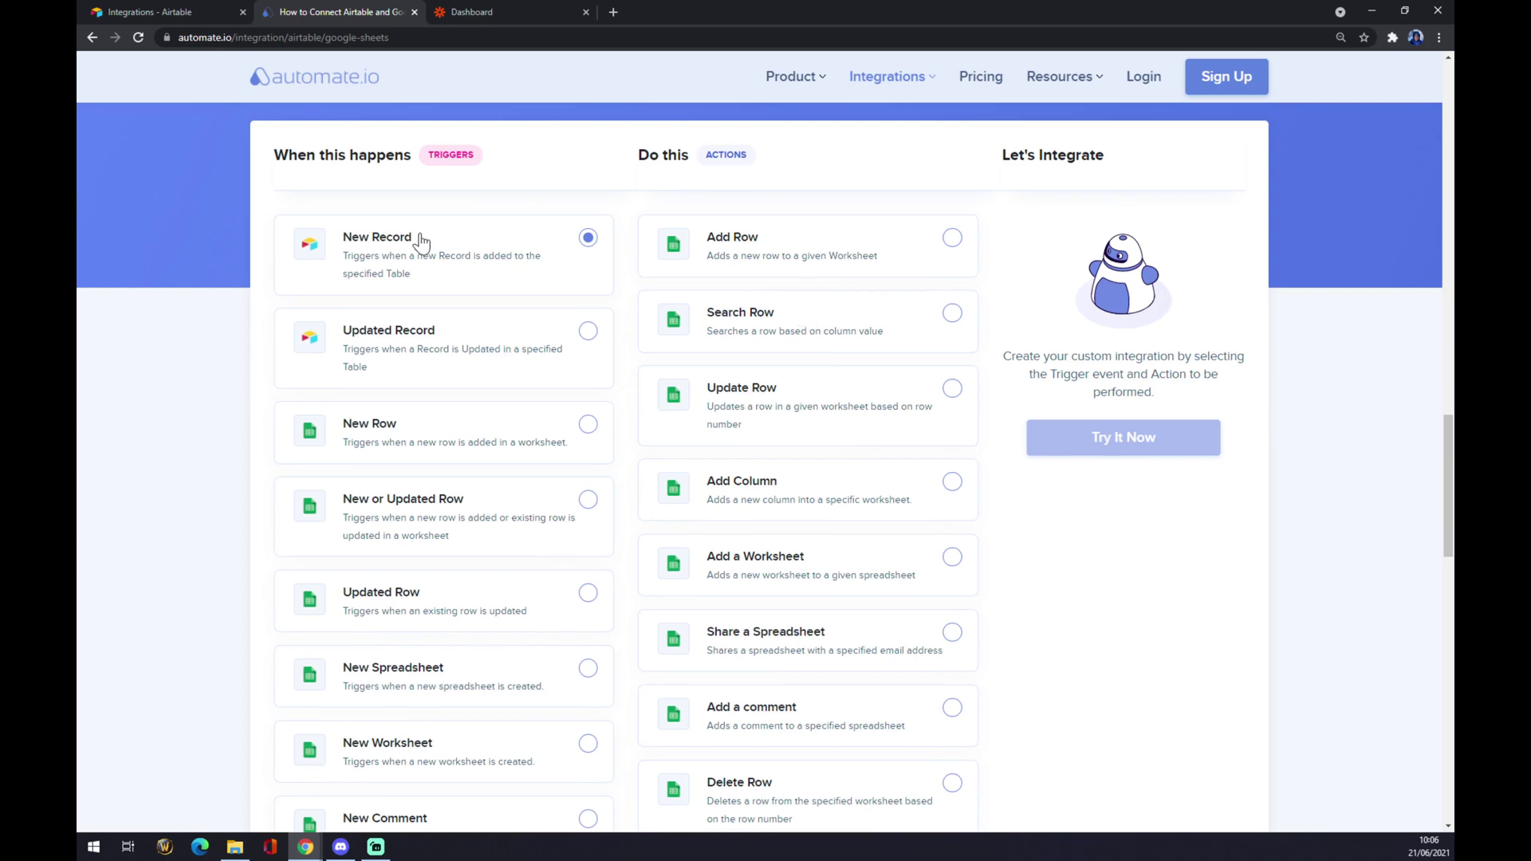
{"action": "left_click", "coordinate": [588, 237]}
{"action": "left_click", "coordinate": [929, 394]}
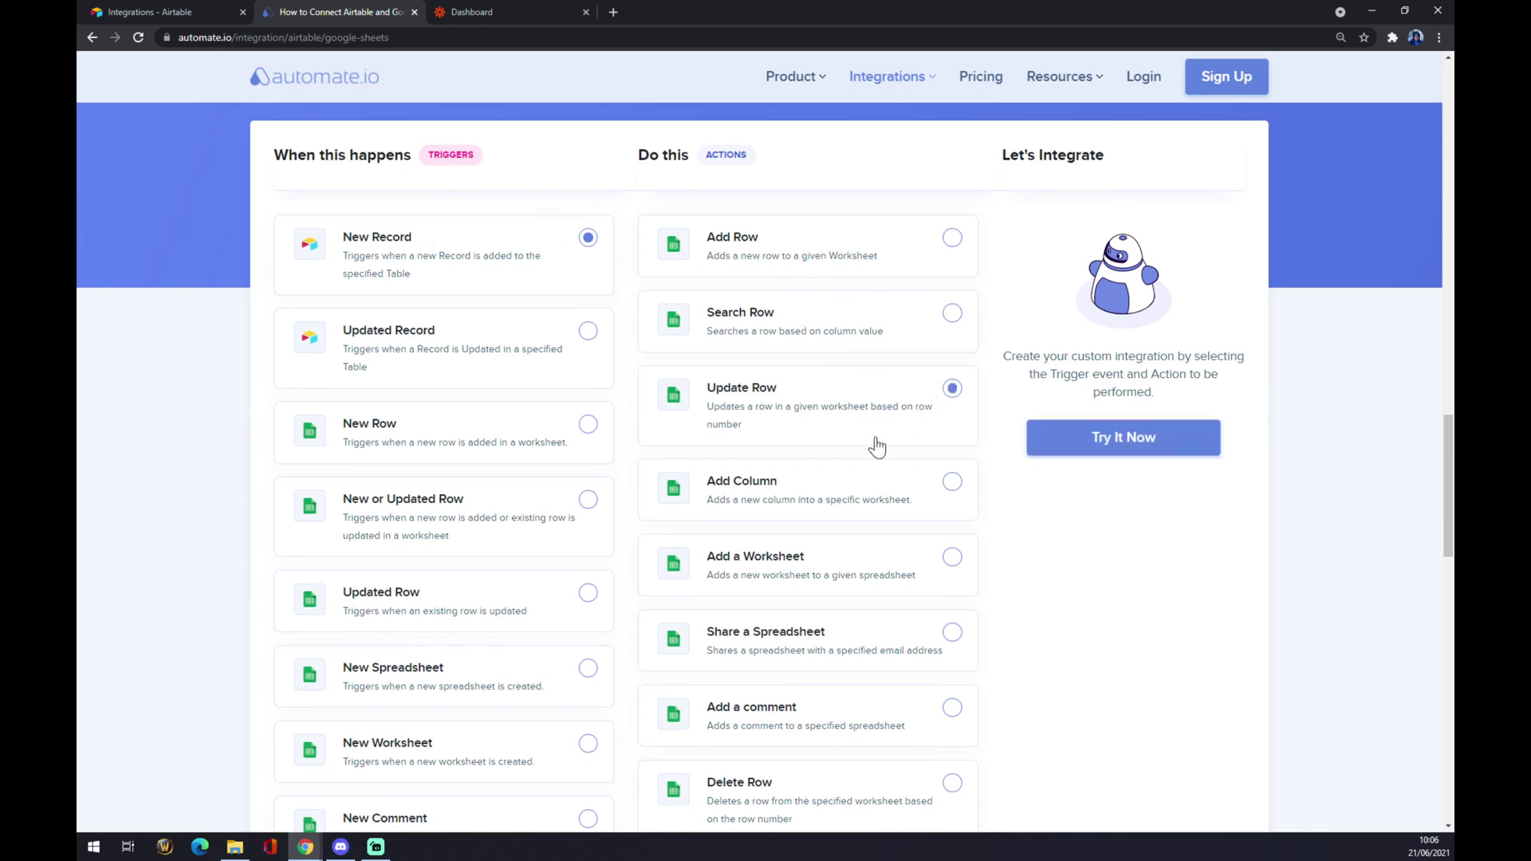
{"action": "left_click", "coordinate": [1145, 452]}
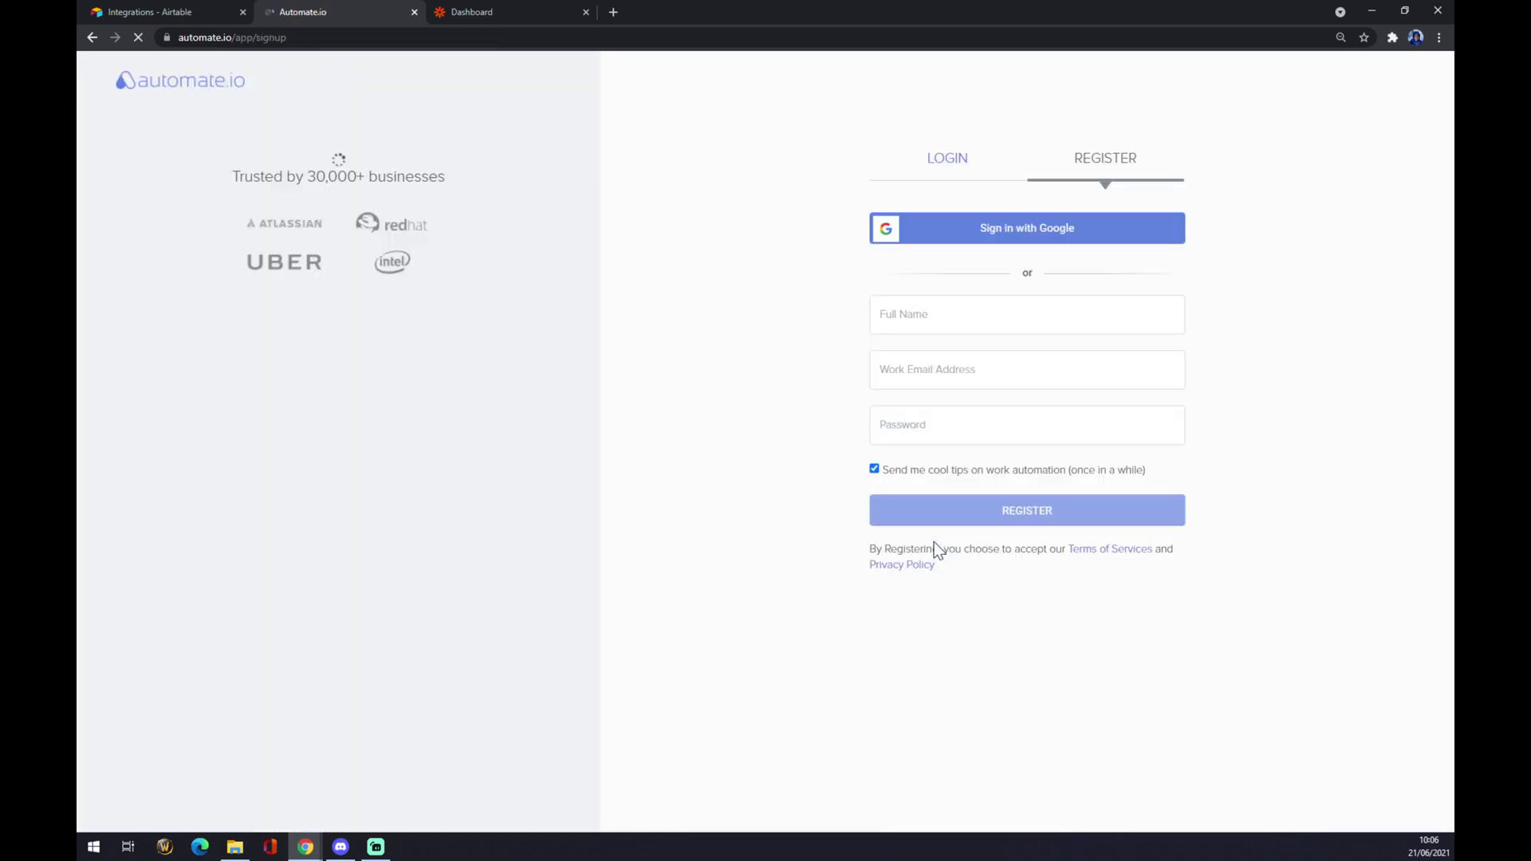
{"action": "left_click", "coordinate": [88, 44]}
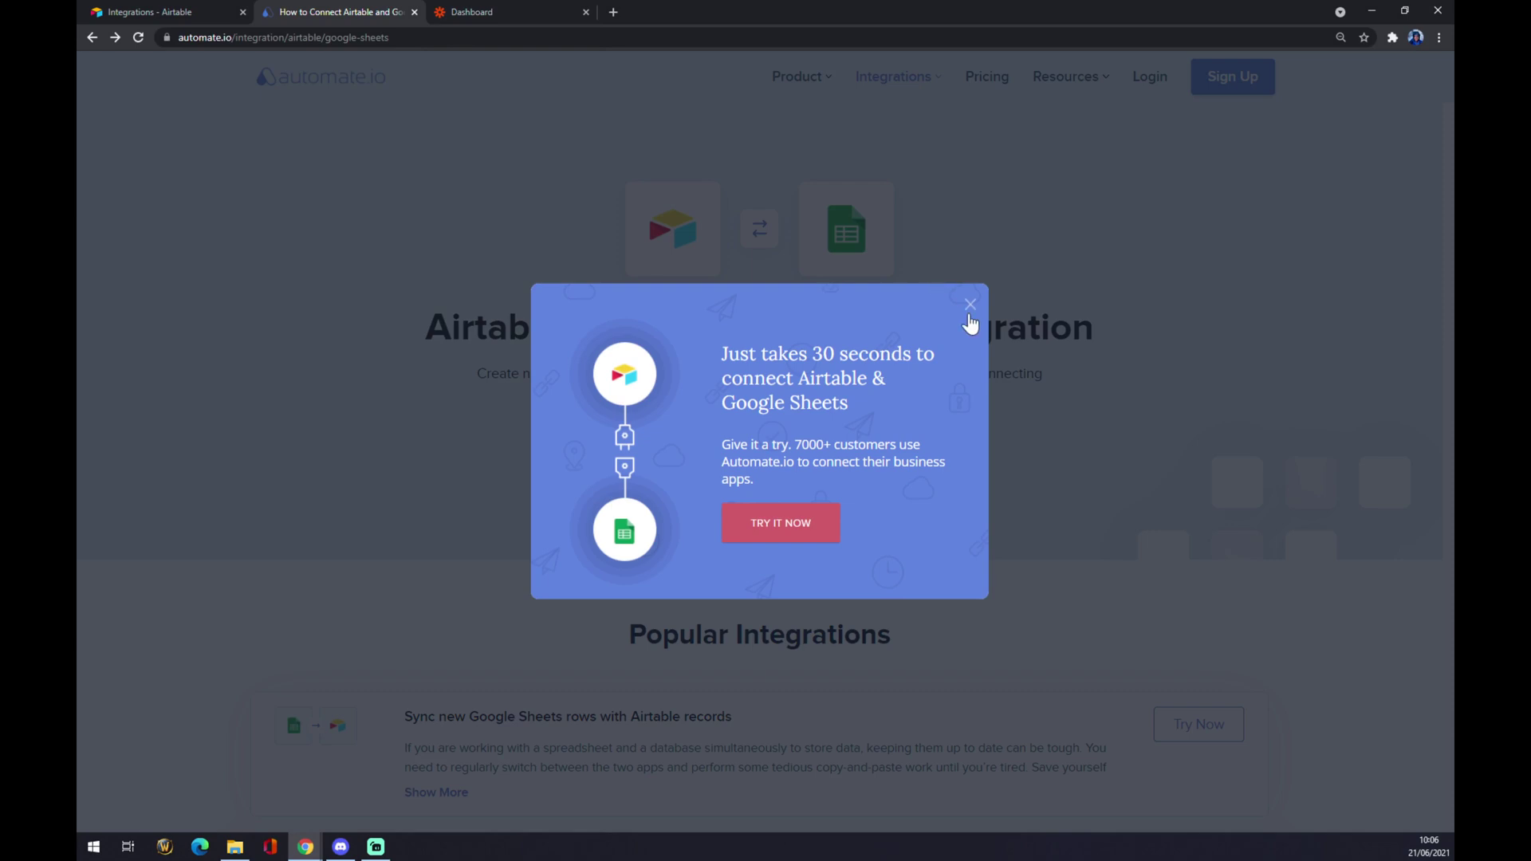
{"action": "left_click", "coordinate": [969, 316]}
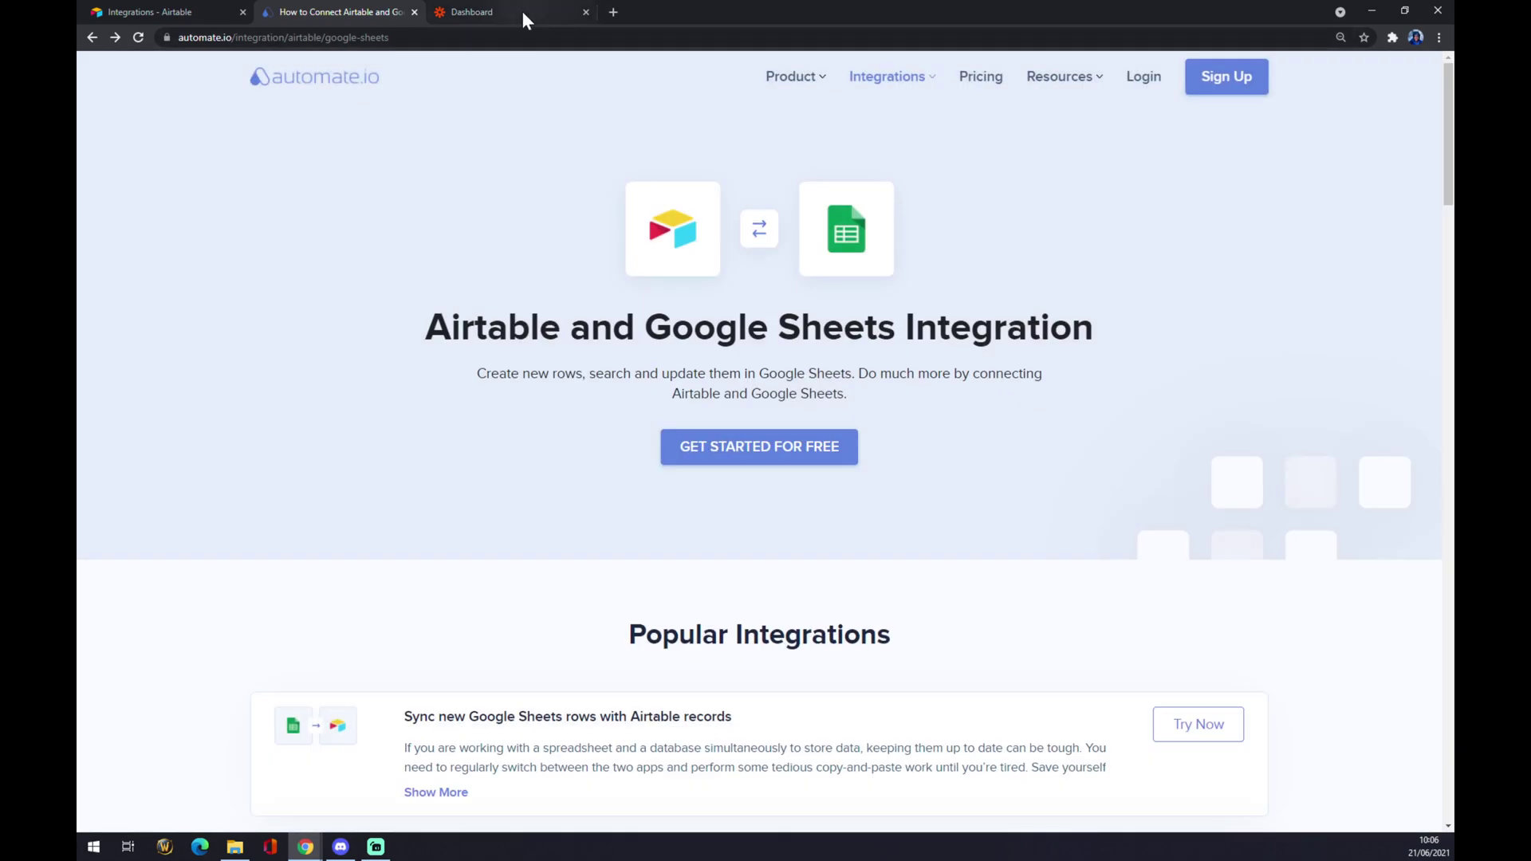
{"action": "left_click", "coordinate": [523, 11]}
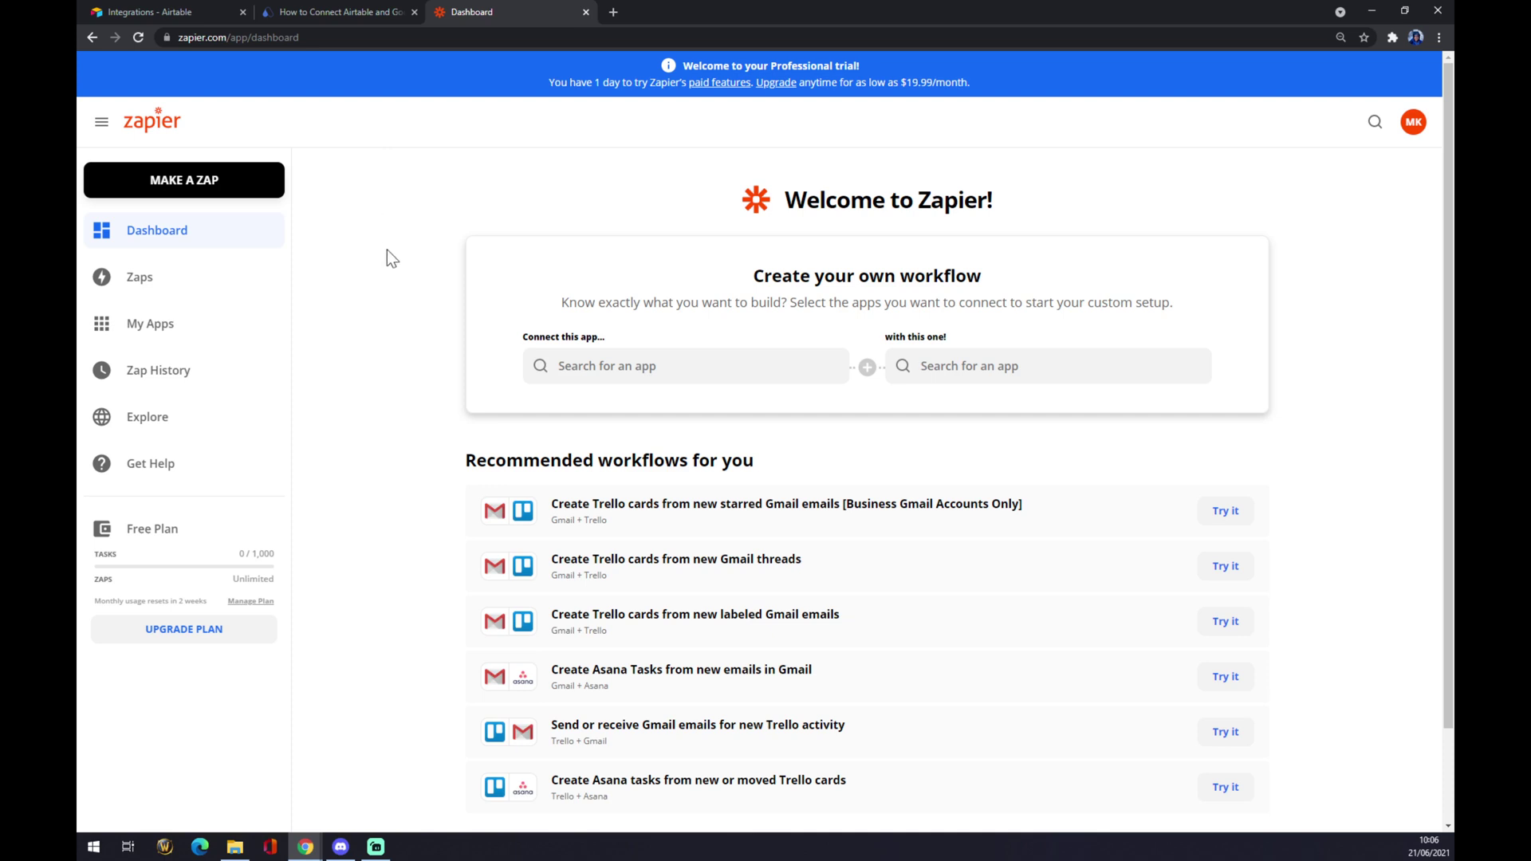
{"action": "left_click", "coordinate": [347, 12]}
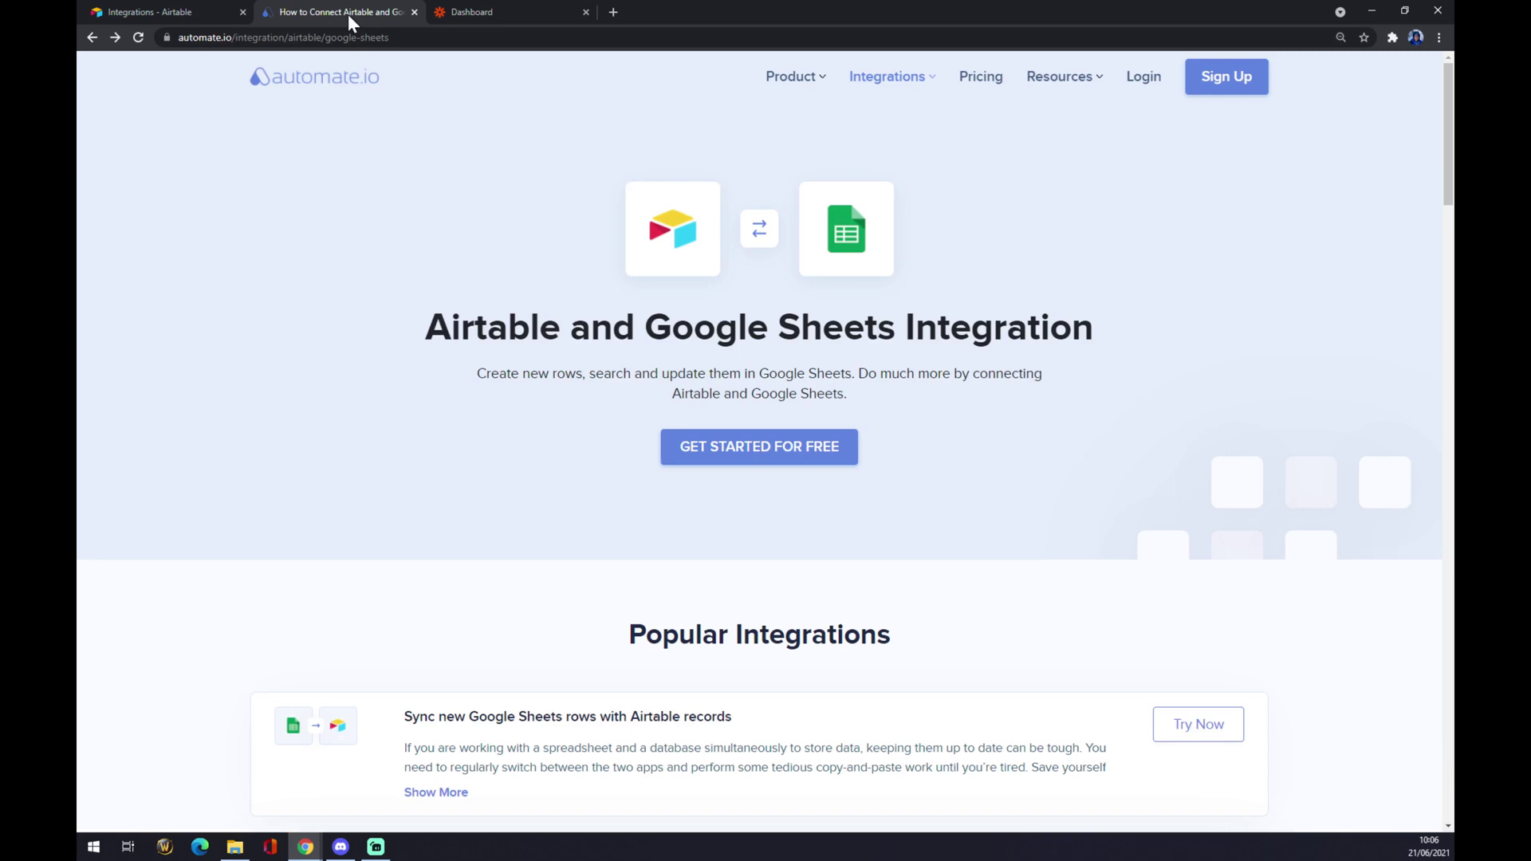
Go to the Zapier dashboard, start a new zap and select its name field
{"action": "left_click", "coordinate": [502, 11]}
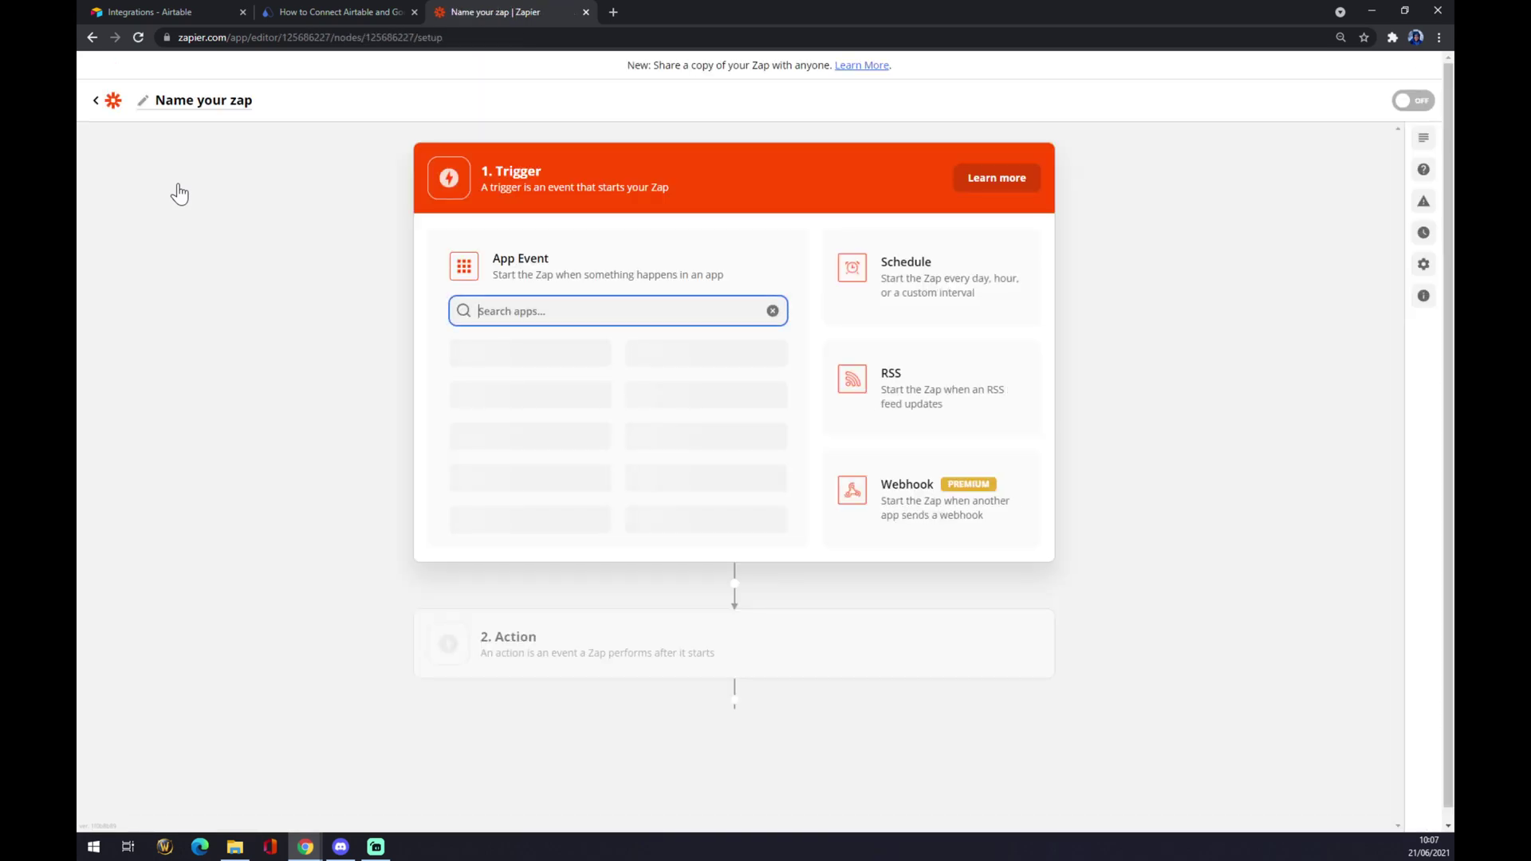
{"action": "left_click", "coordinate": [217, 116]}
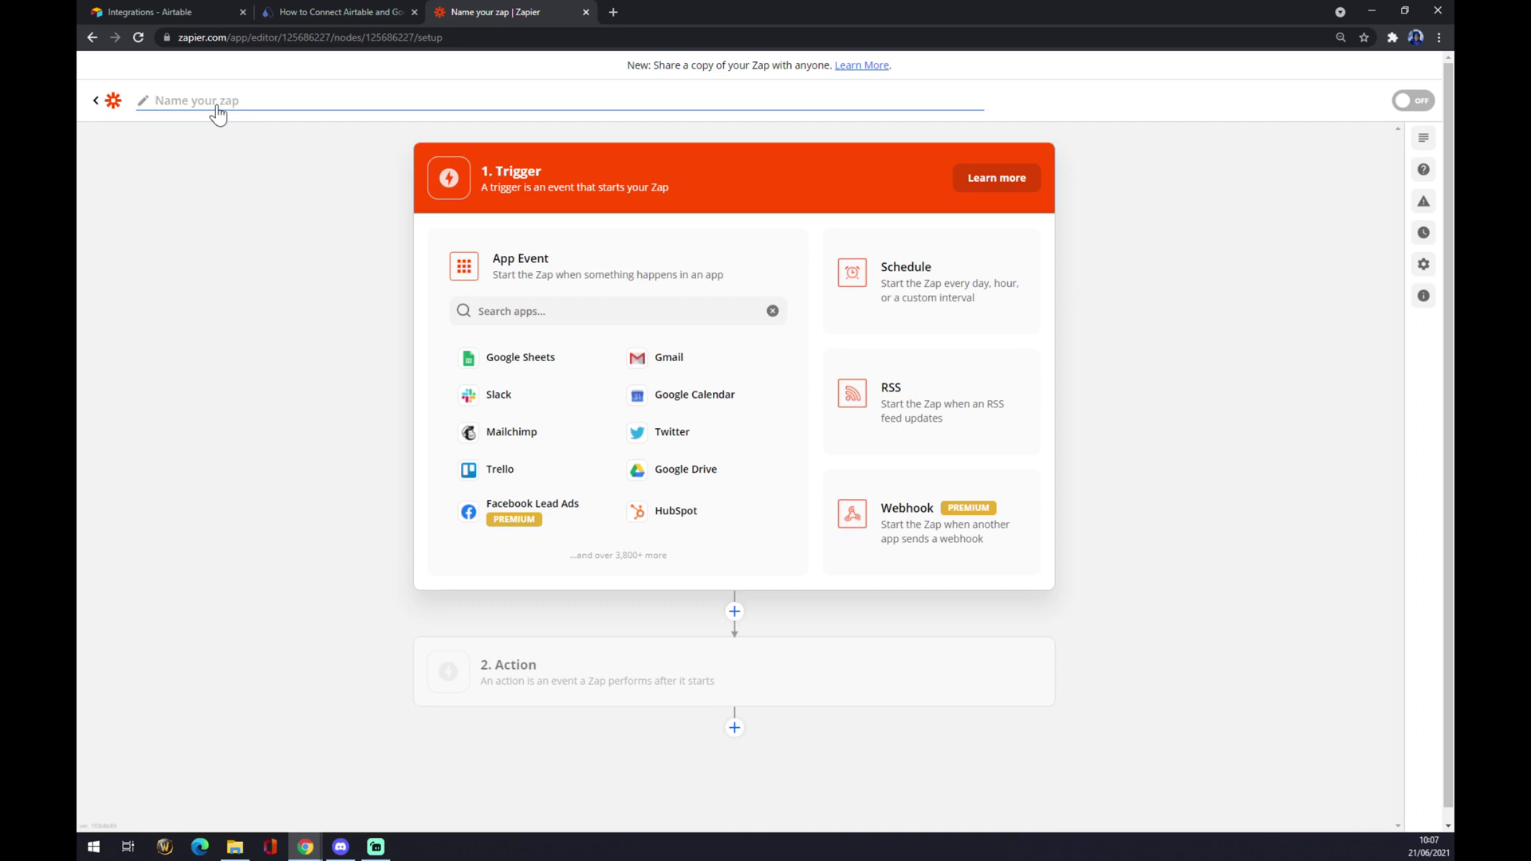
Name the zap 'airtable to sheets' and pick Airtable as the trigger app
{"action": "type", "text": "airtable to sheets"}
{"action": "left_click", "coordinate": [475, 311]}
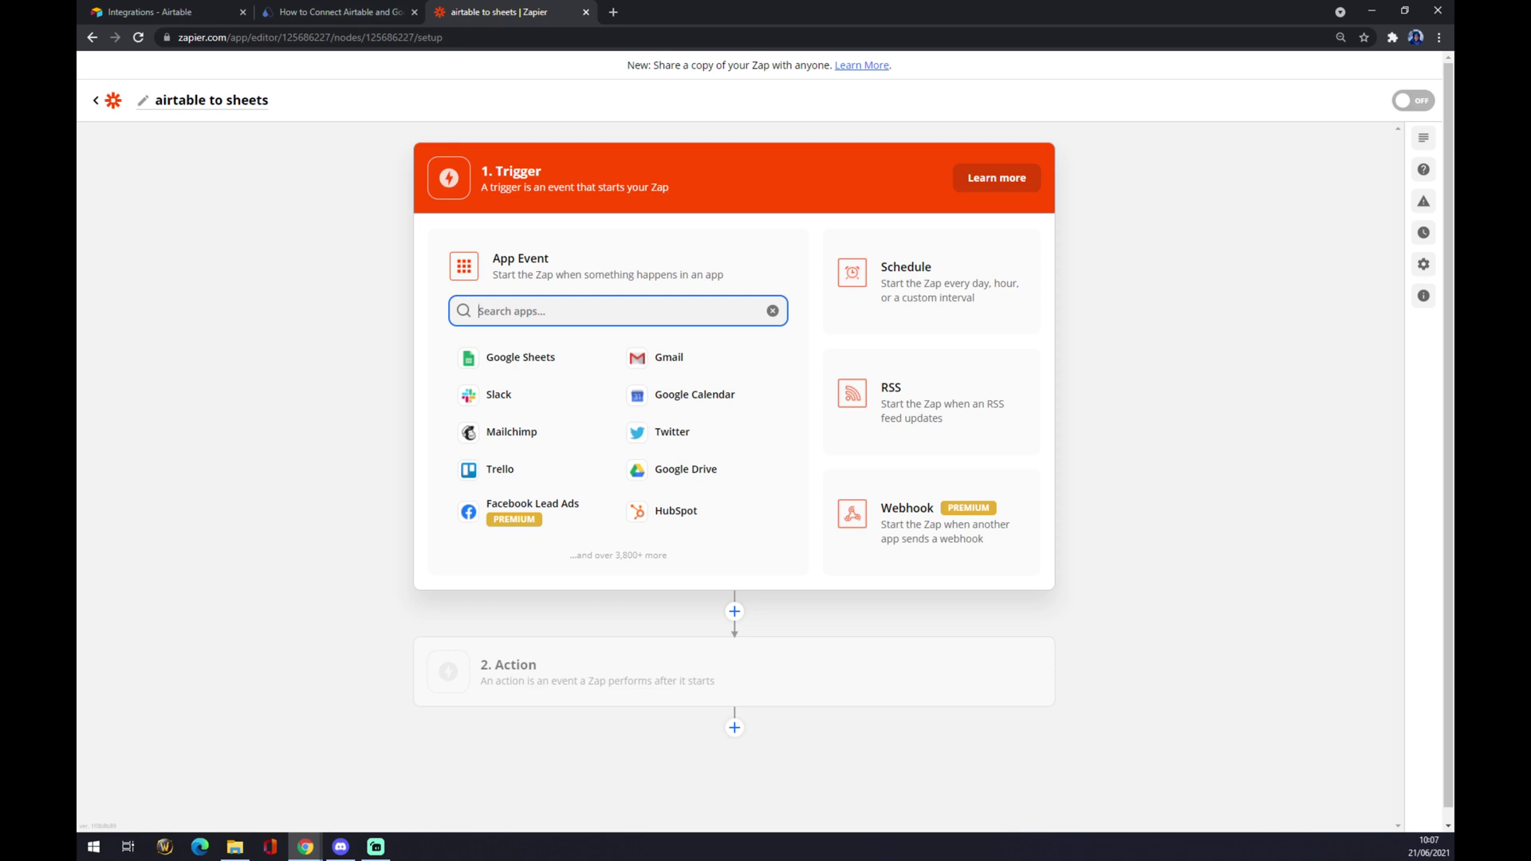
{"action": "type", "text": "au"}
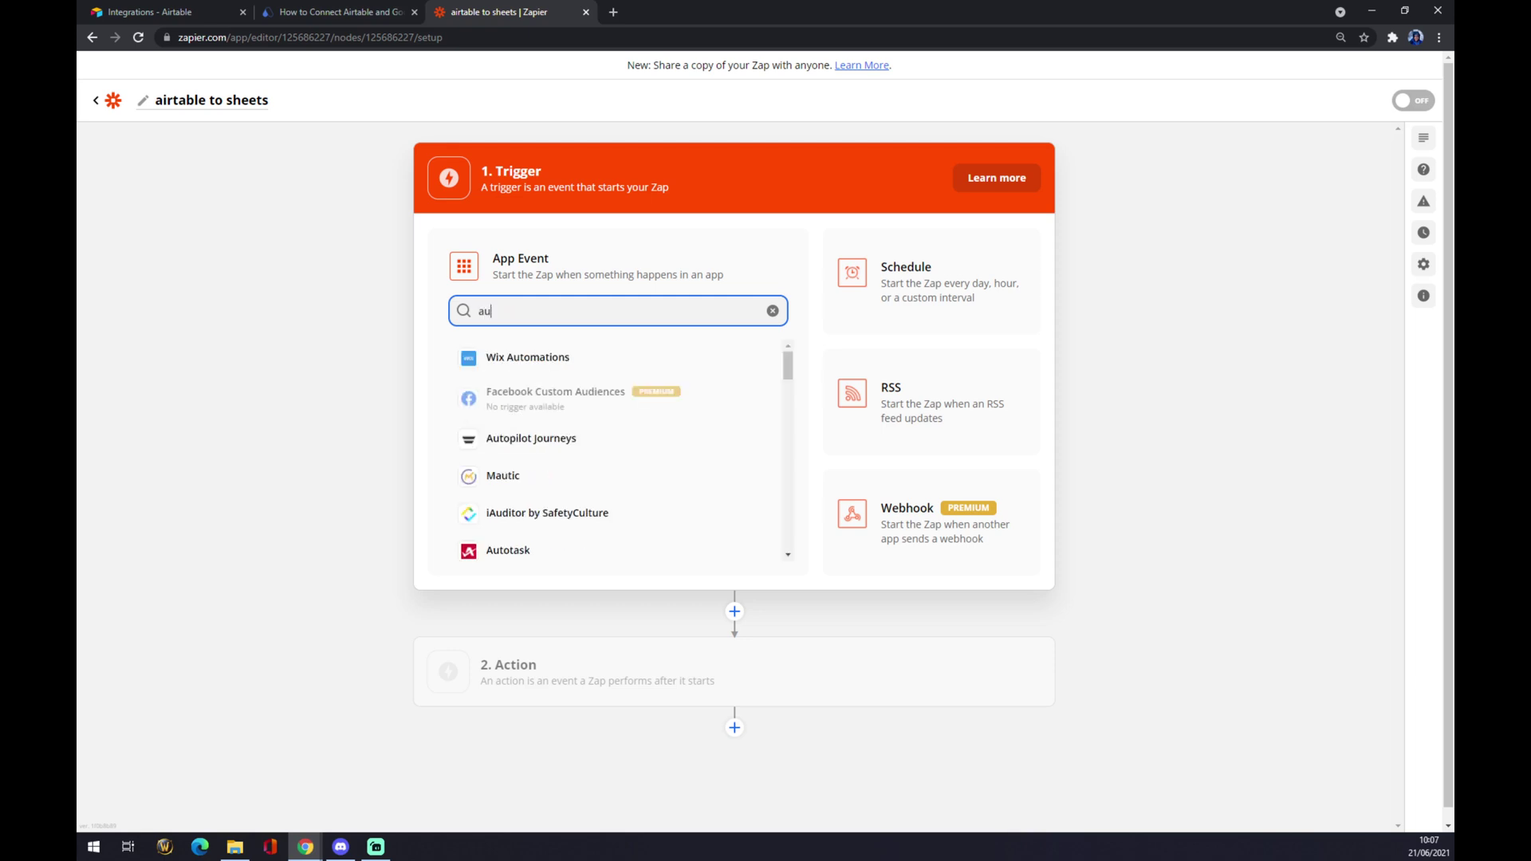
{"action": "key", "text": "BackSpace"}
{"action": "type", "text": "irta"}
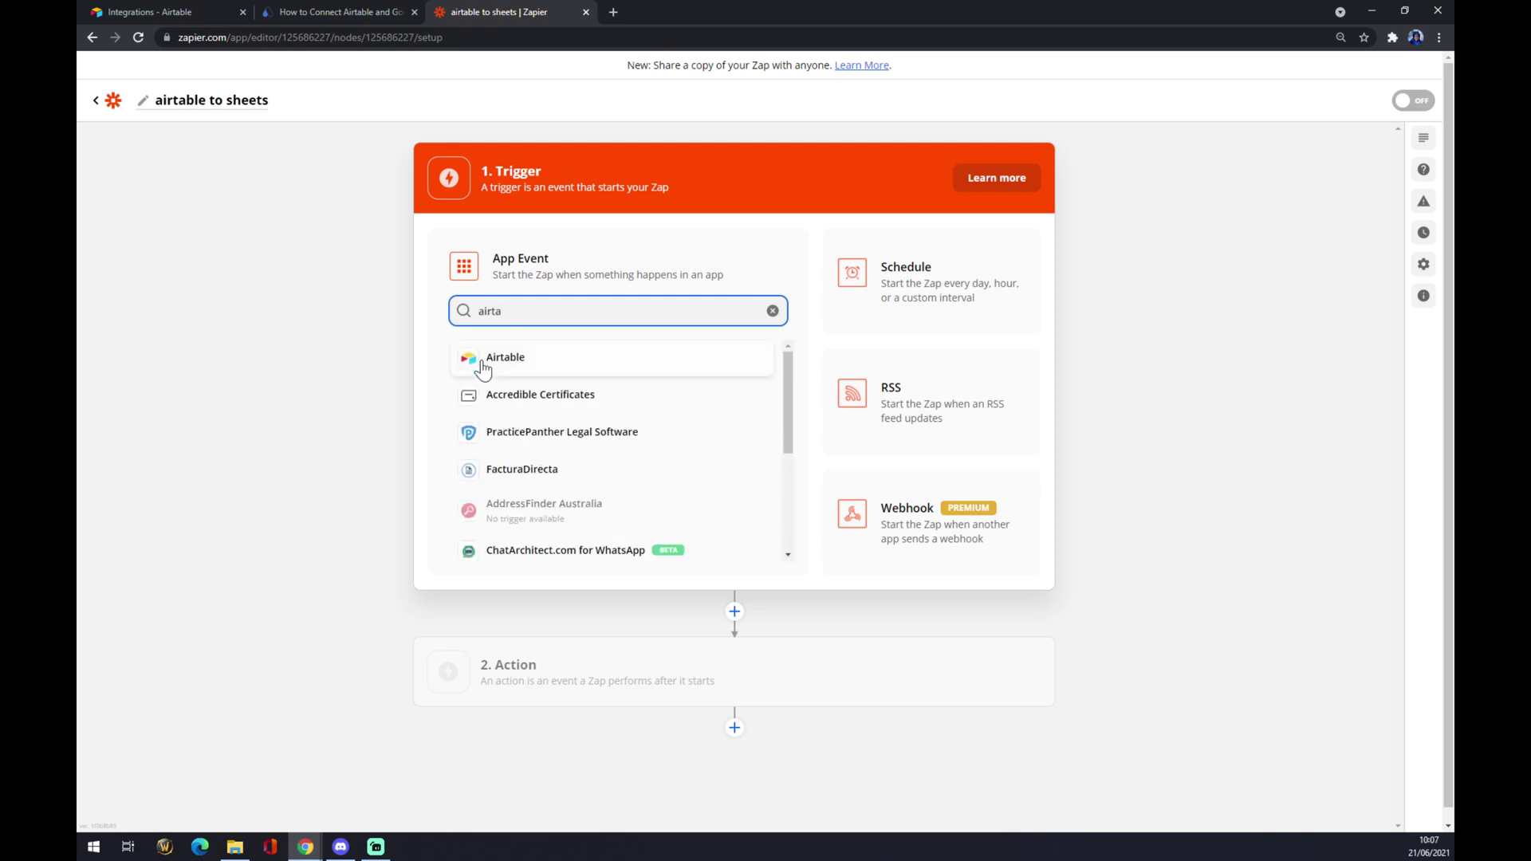
{"action": "left_click", "coordinate": [483, 359]}
Set the Airtable trigger event to New Record and begin signing in to Airtable
{"action": "left_click", "coordinate": [578, 370]}
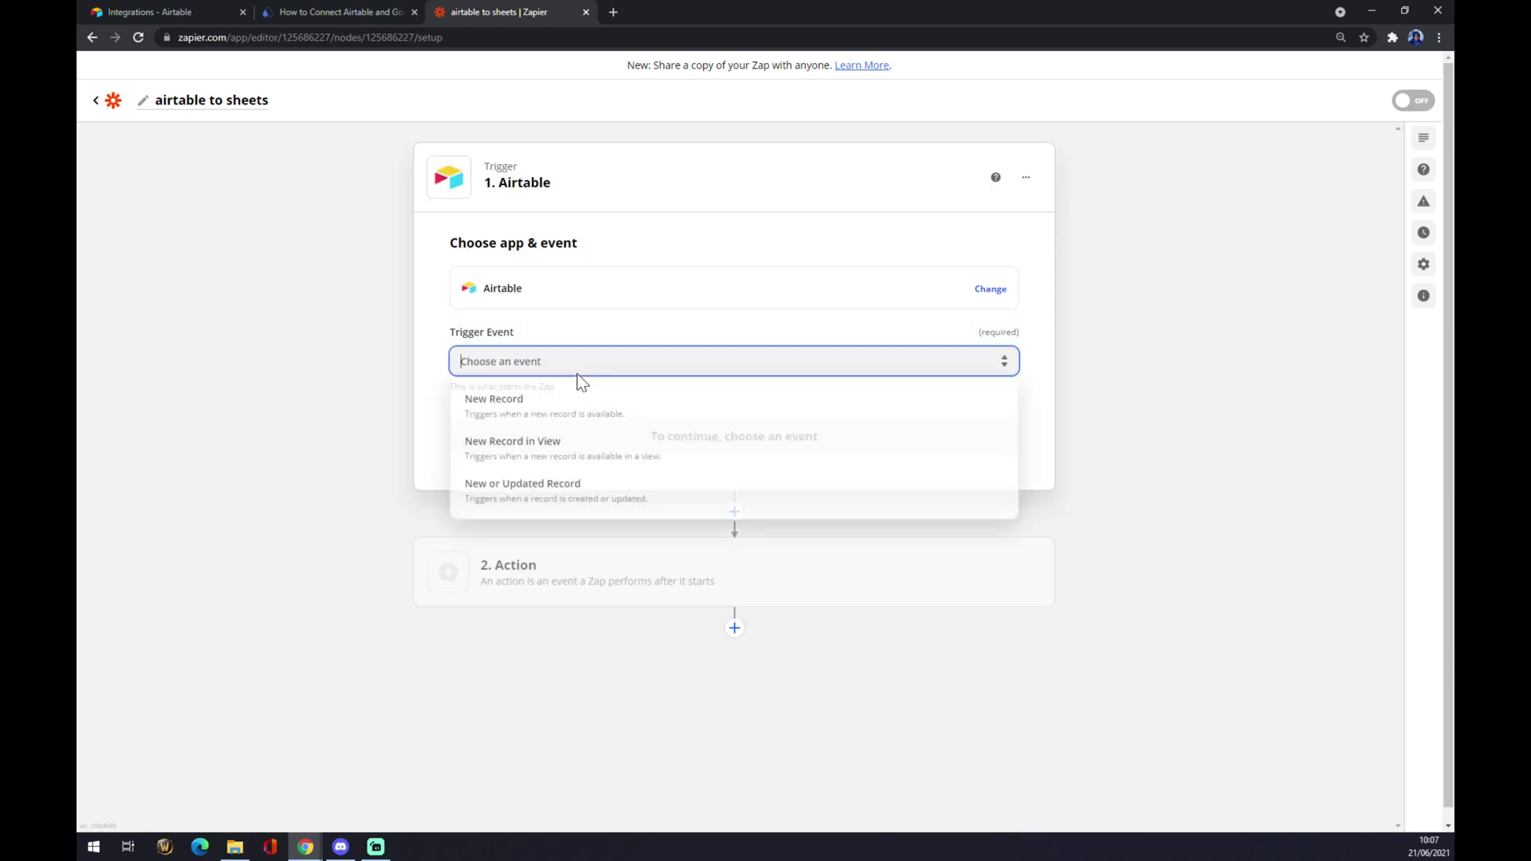
{"action": "left_click", "coordinate": [539, 412]}
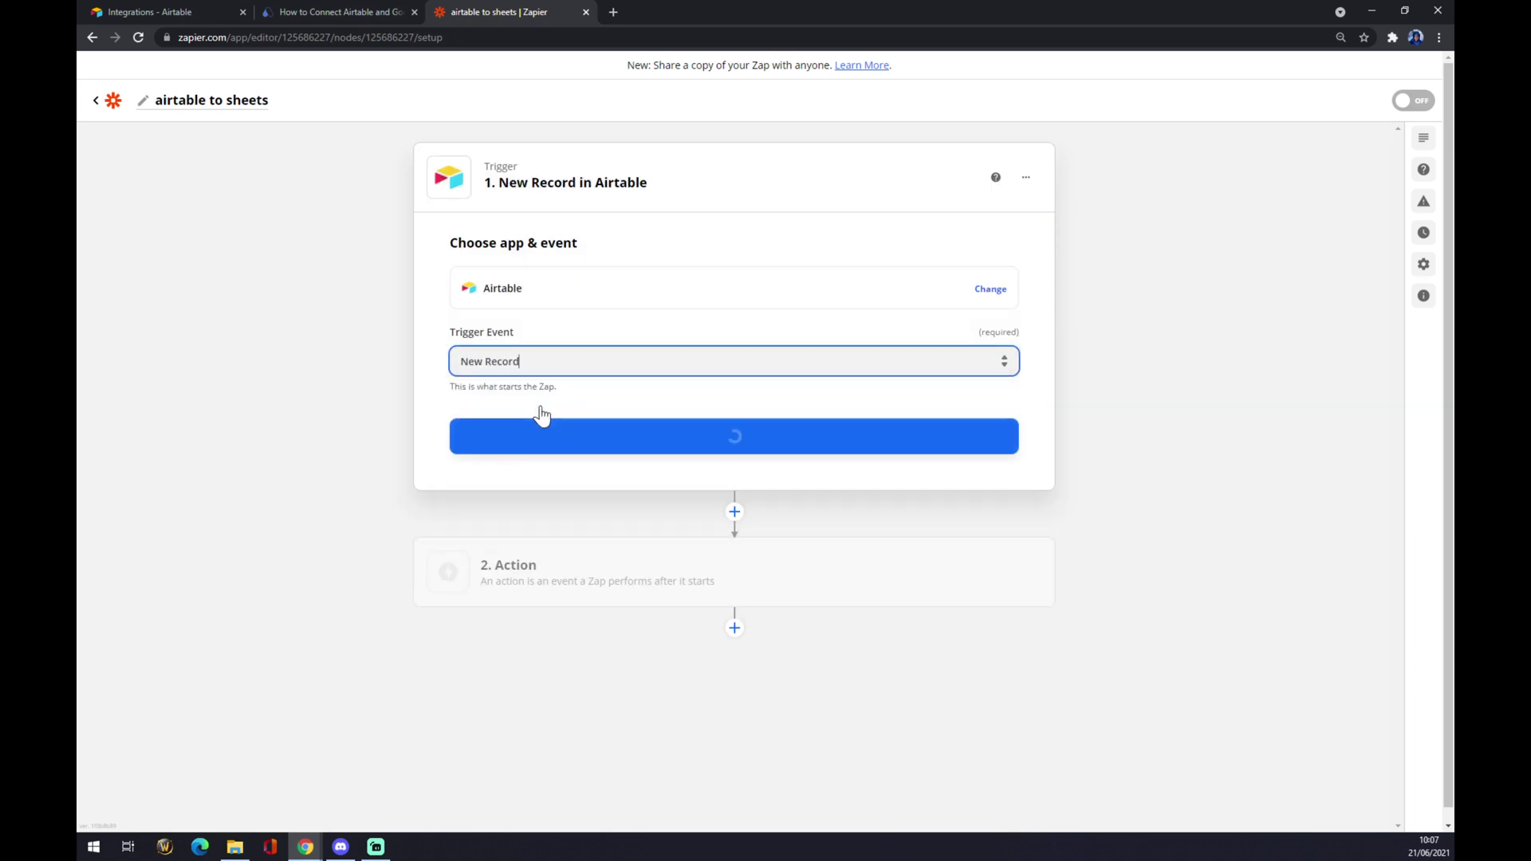
{"action": "left_click", "coordinate": [586, 372]}
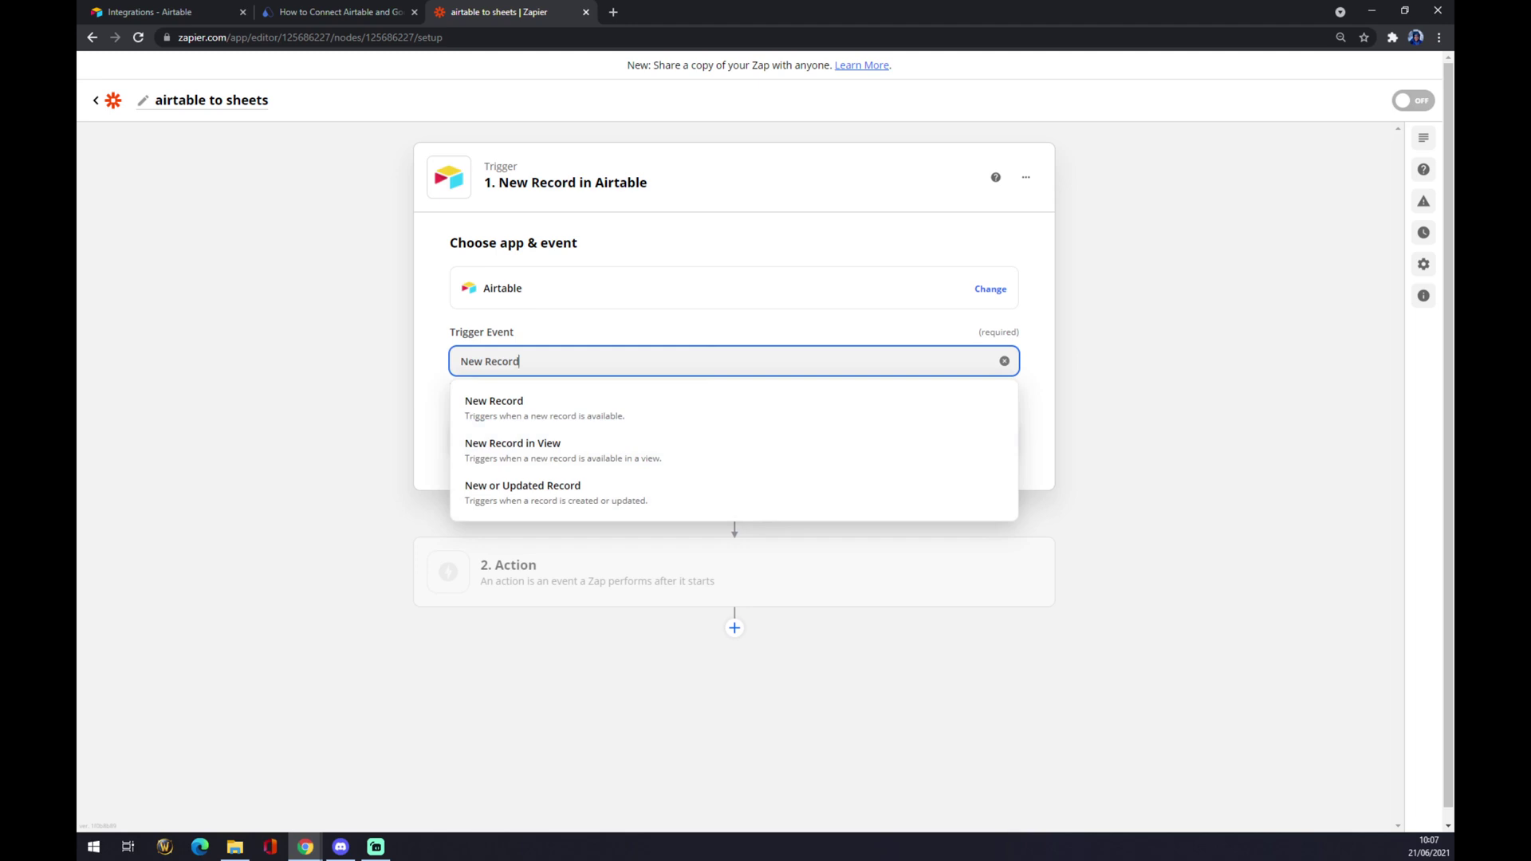
{"action": "left_click", "coordinate": [529, 407]}
{"action": "left_click", "coordinate": [621, 452]}
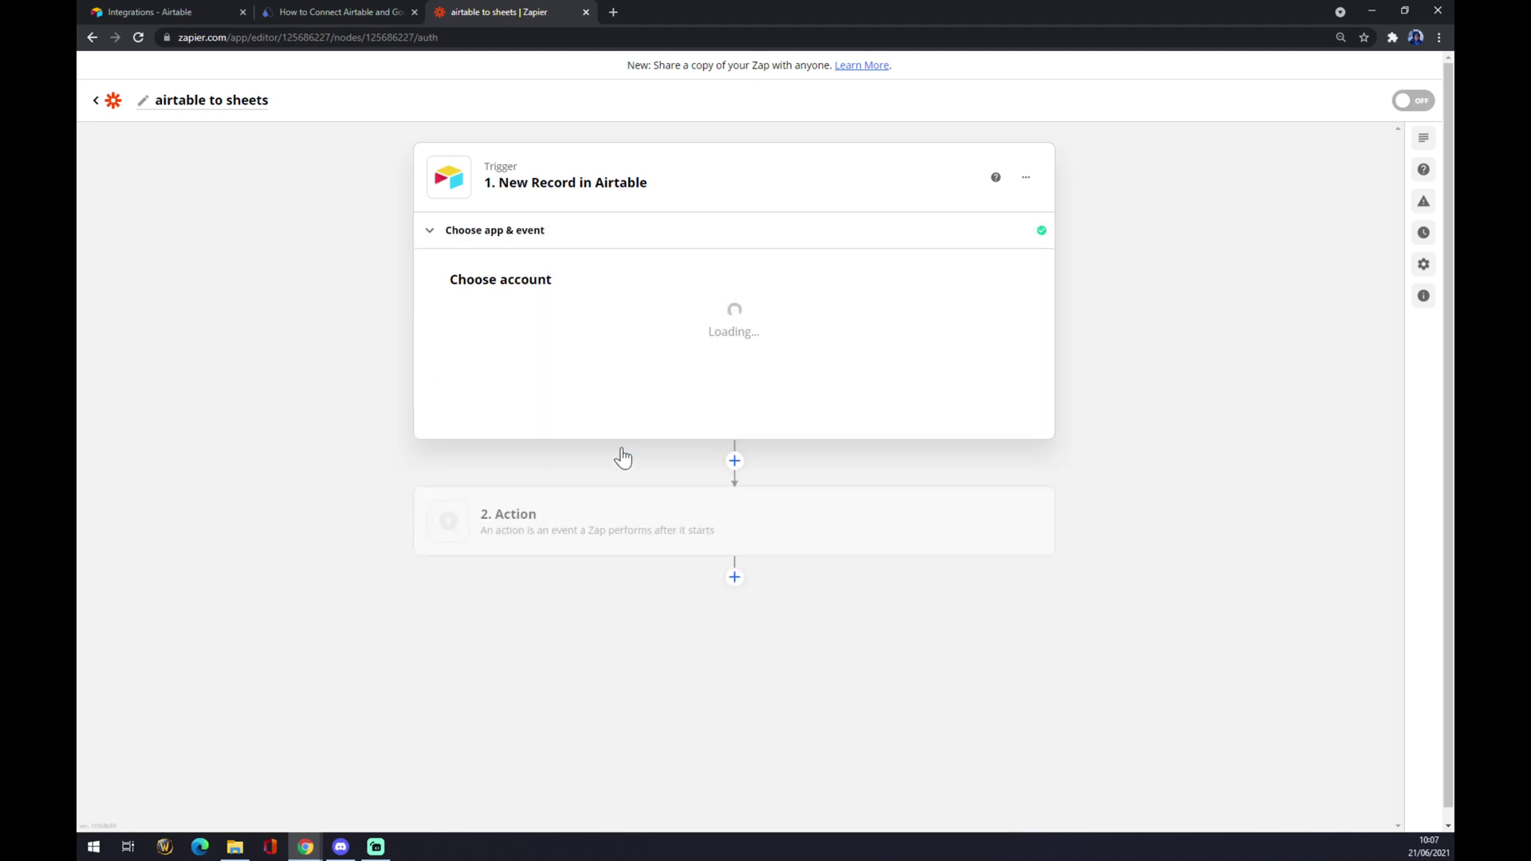
{"action": "left_click", "coordinate": [692, 323]}
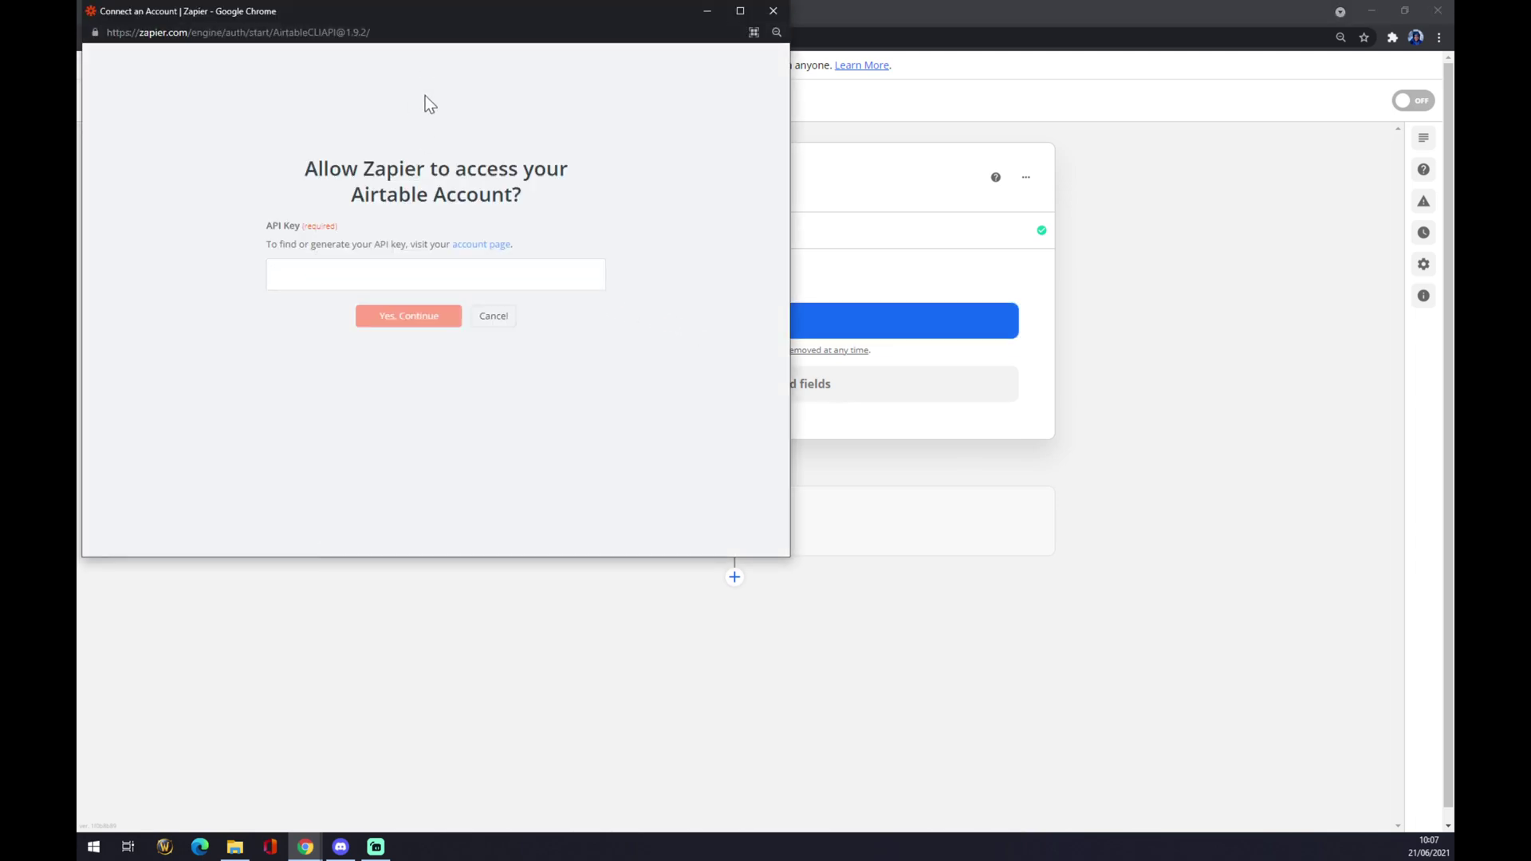
{"action": "left_click_drag", "start_coordinate": [370, 32], "coordinate": [665, 197]}
In Airtable, go to the account overview and reveal the personal API key
{"action": "left_click", "coordinate": [157, 11]}
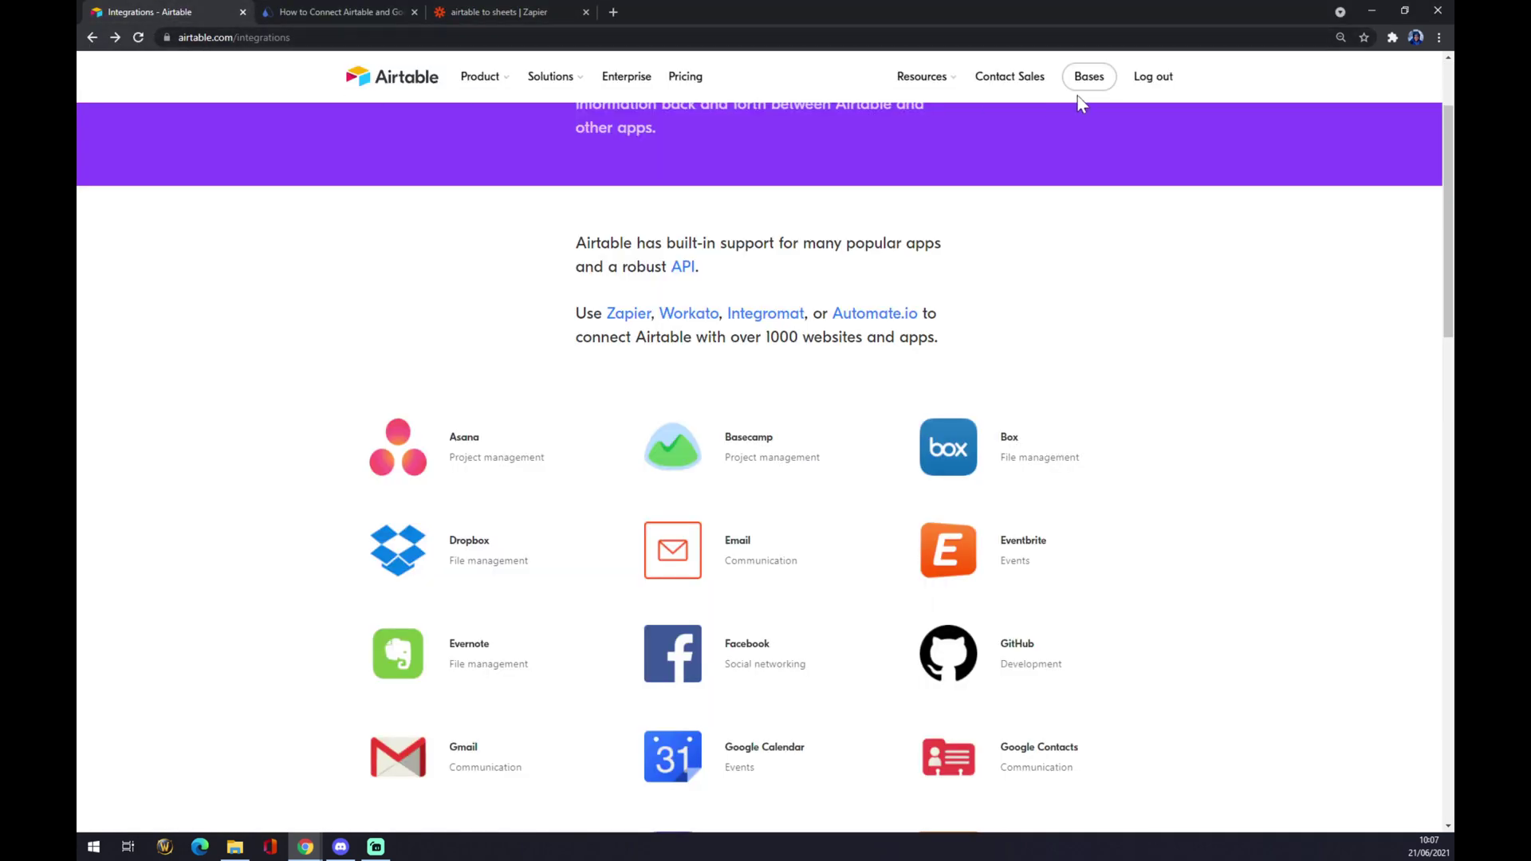
{"action": "scroll", "coordinate": [734, 291], "scroll_direction": "up", "scroll_amount": 2}
{"action": "left_click", "coordinate": [393, 82]}
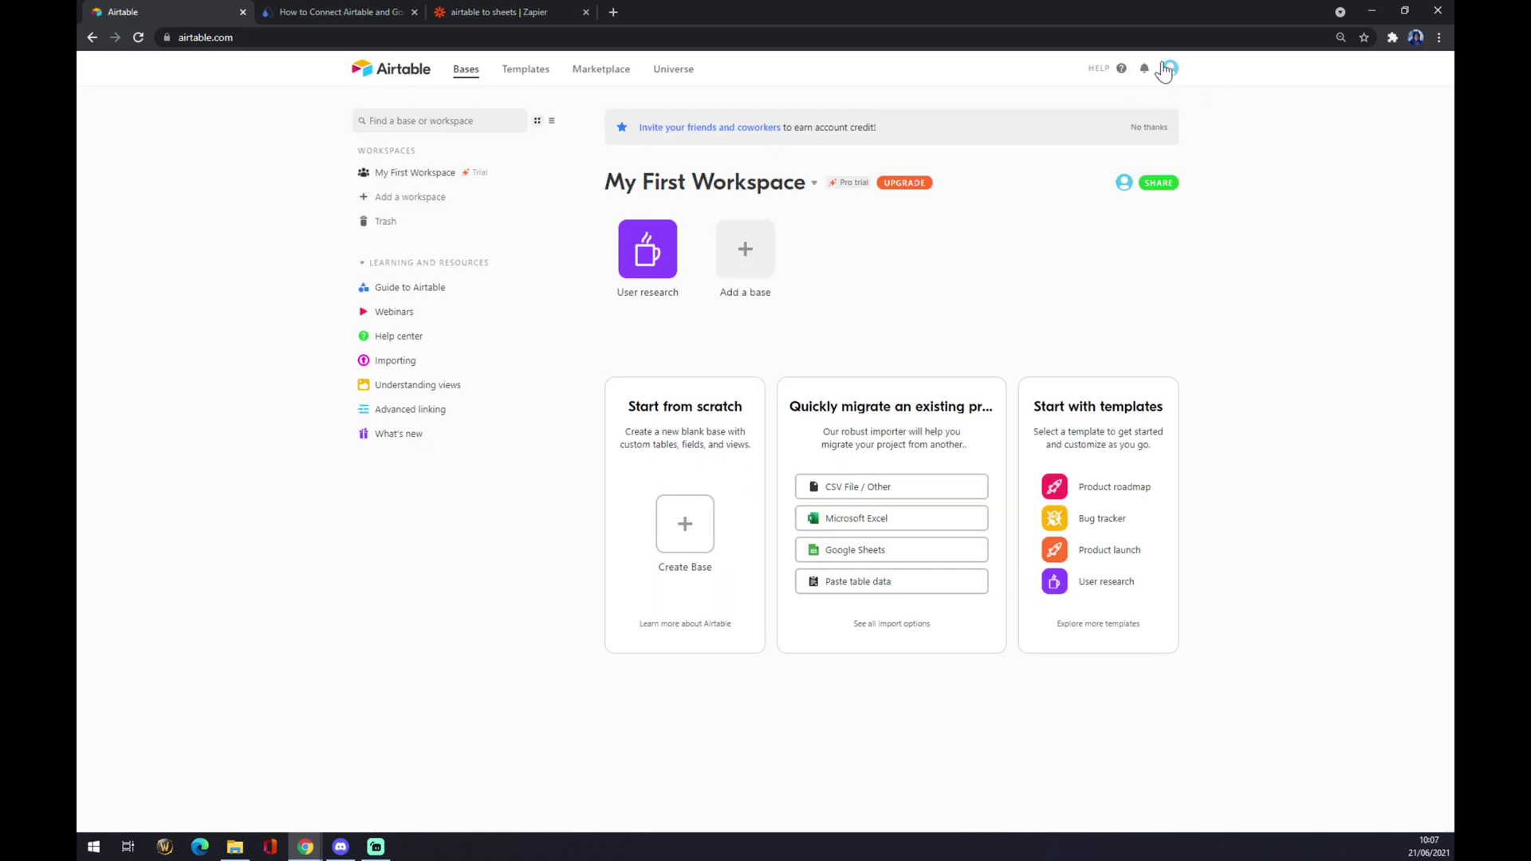
{"action": "left_click", "coordinate": [1167, 70]}
{"action": "left_click", "coordinate": [1080, 130]}
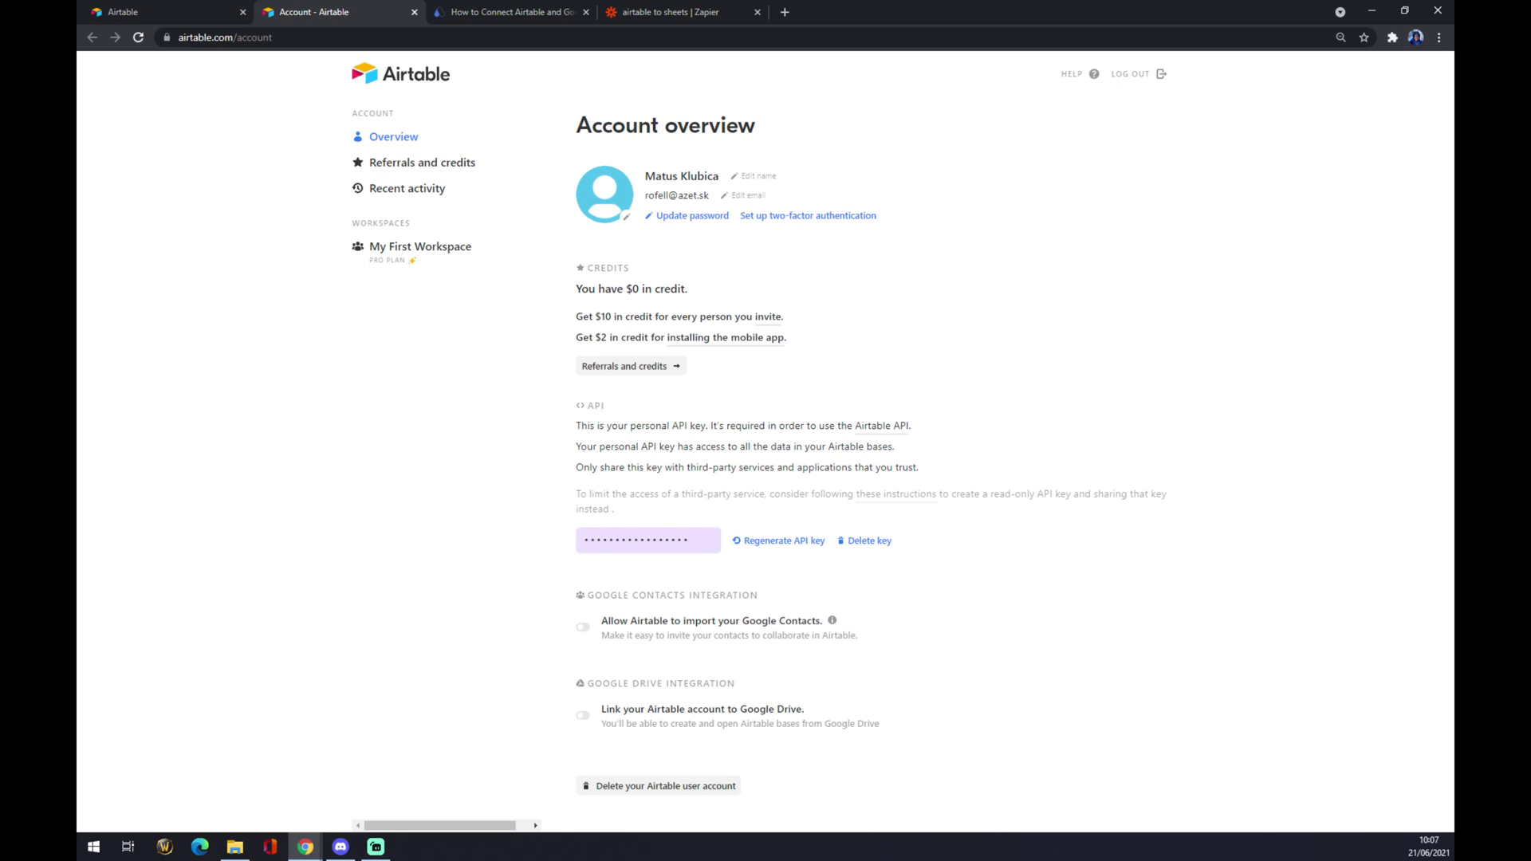
{"action": "left_click", "coordinate": [648, 540]}
{"action": "key", "text": "ctrl+c"}
Connect the Airtable account to Zapier by pasting the API key and confirming access
{"action": "left_click", "coordinate": [614, 11]}
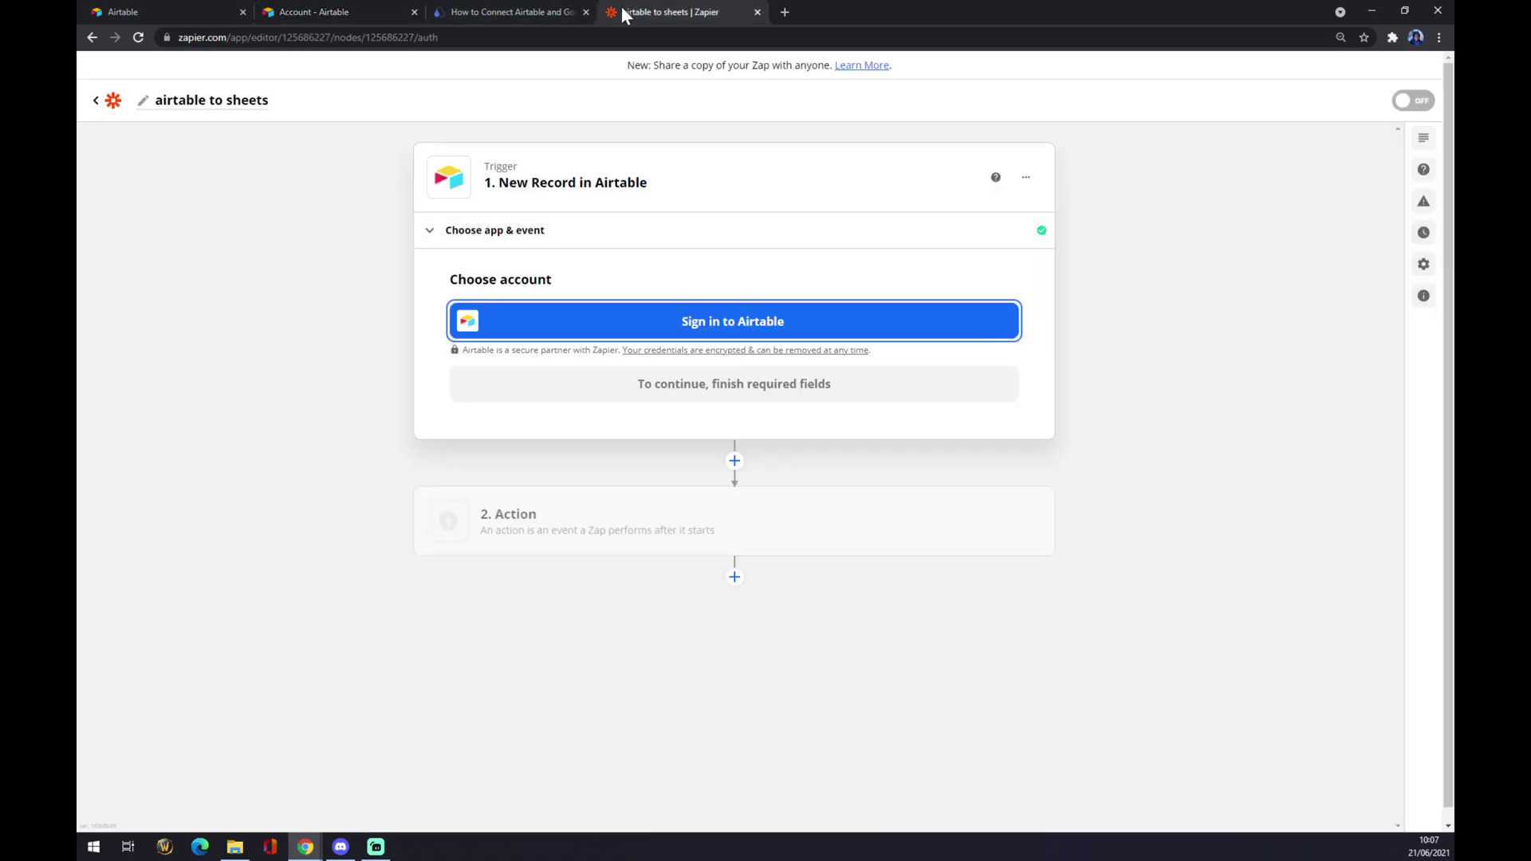
{"action": "left_click", "coordinate": [690, 328]}
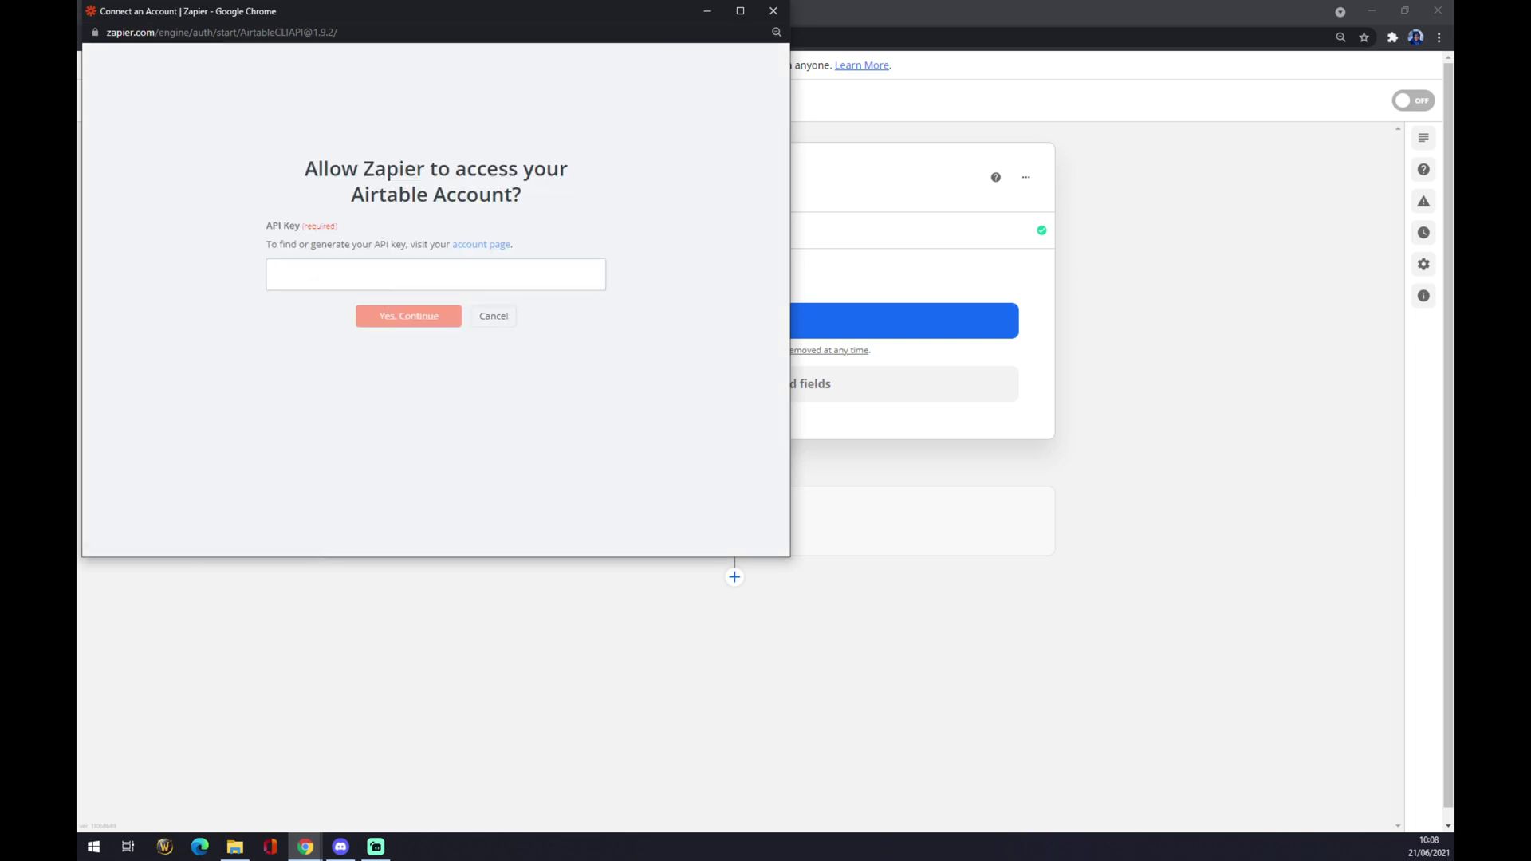
{"action": "key", "text": "ctrl+v"}
{"action": "left_click", "coordinate": [439, 317]}
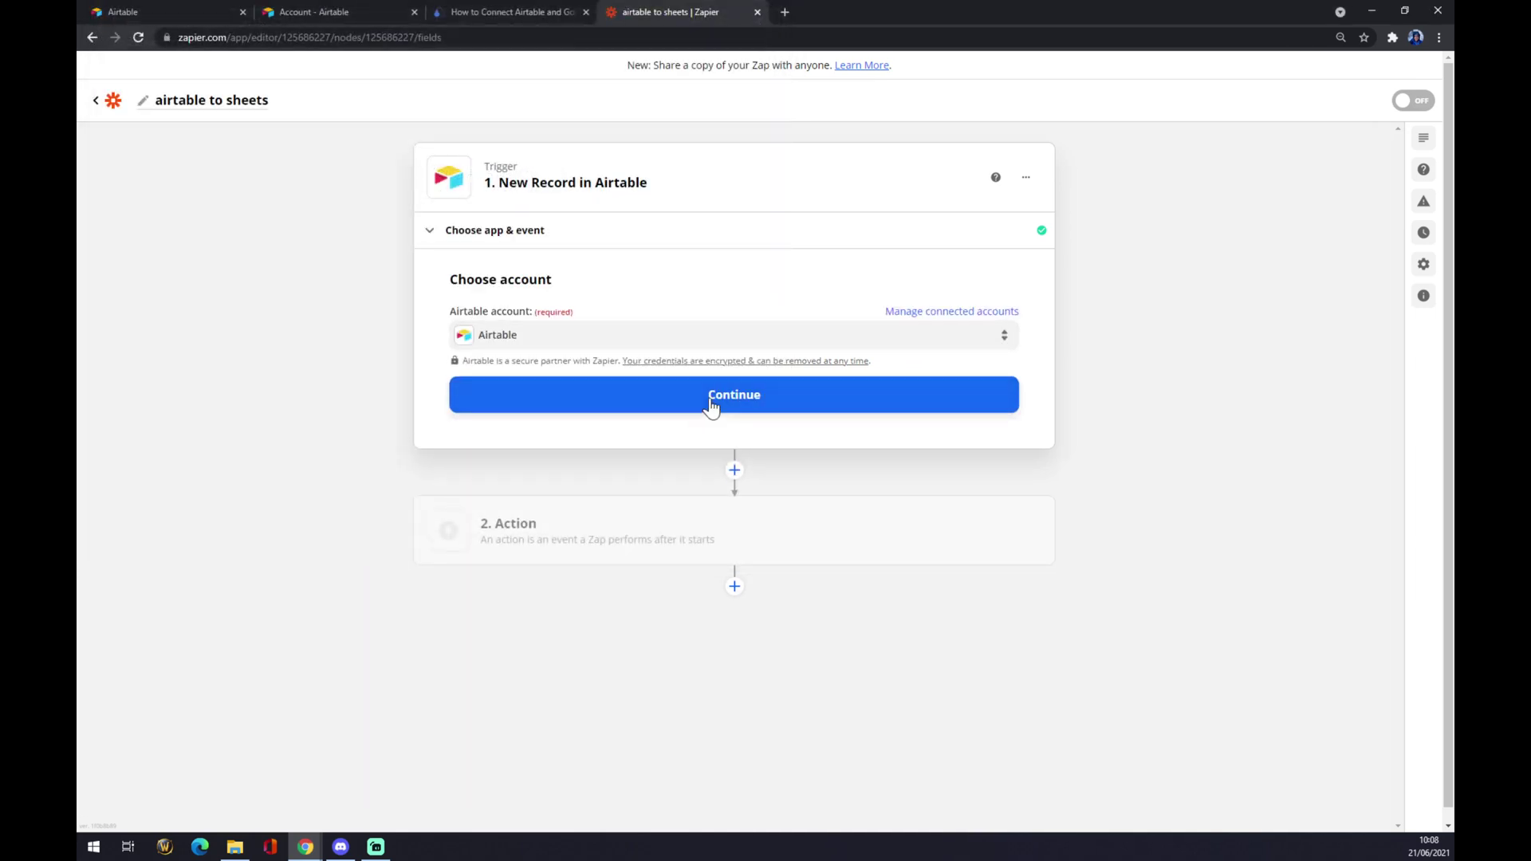
{"action": "left_click", "coordinate": [704, 399]}
Set the trigger to the User research base and the Users table
{"action": "left_click", "coordinate": [554, 378]}
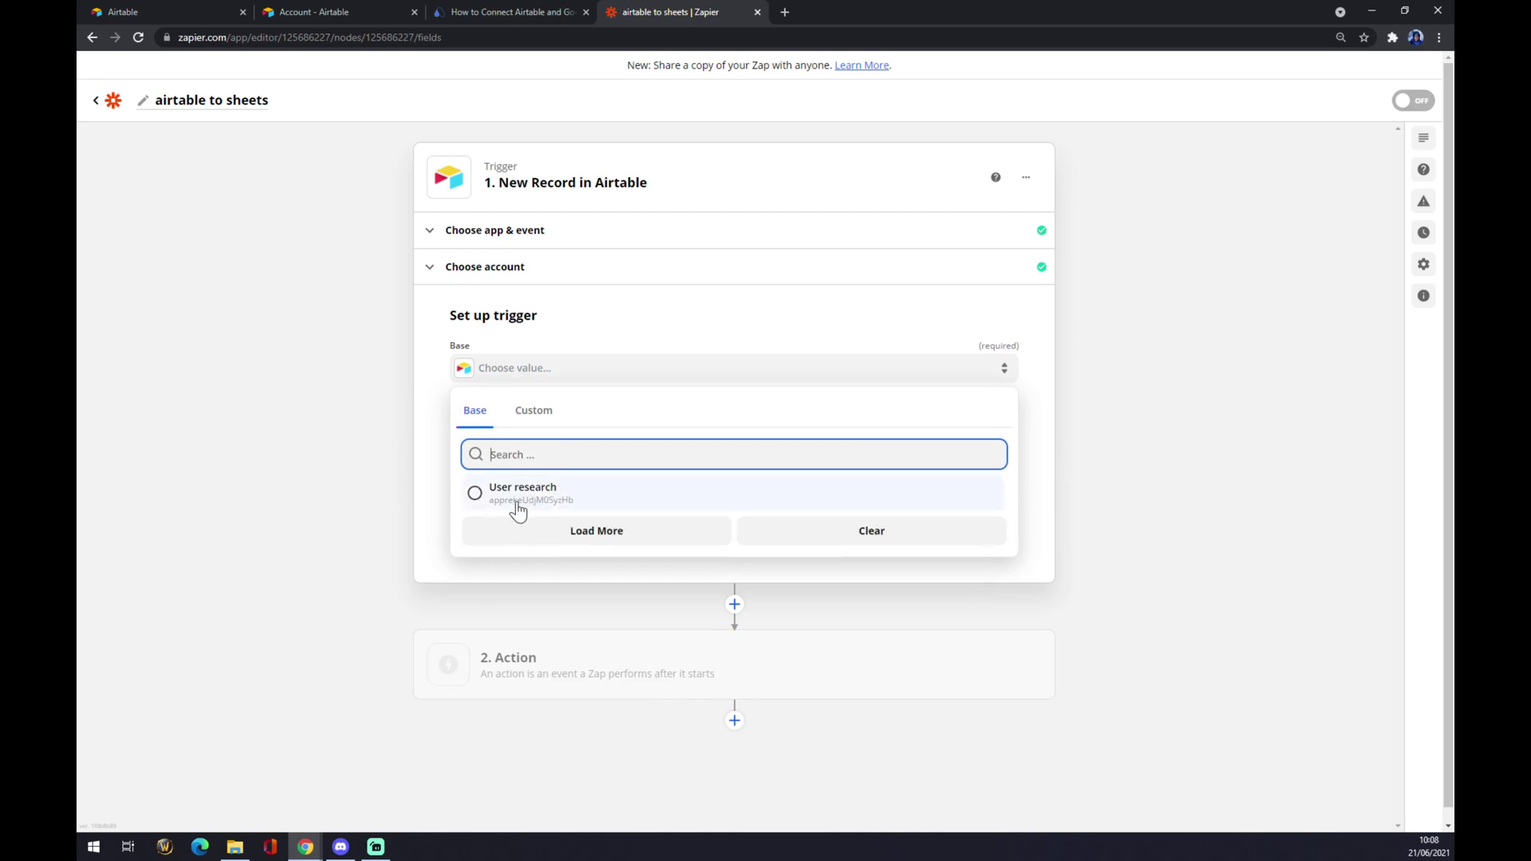
{"action": "left_click", "coordinate": [512, 496]}
{"action": "left_click", "coordinate": [495, 434]}
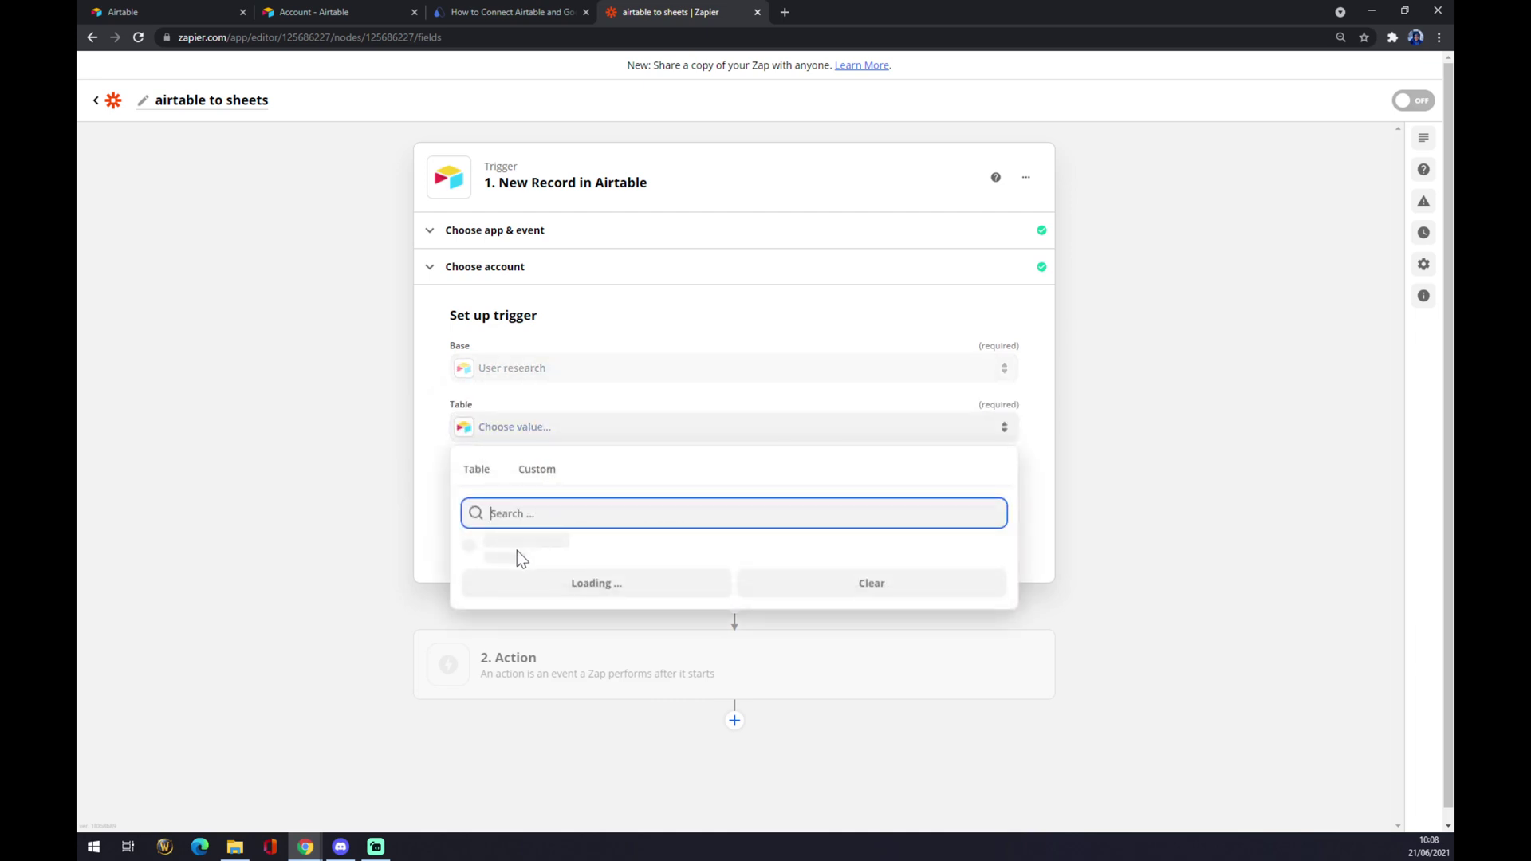
{"action": "left_click", "coordinate": [519, 598]}
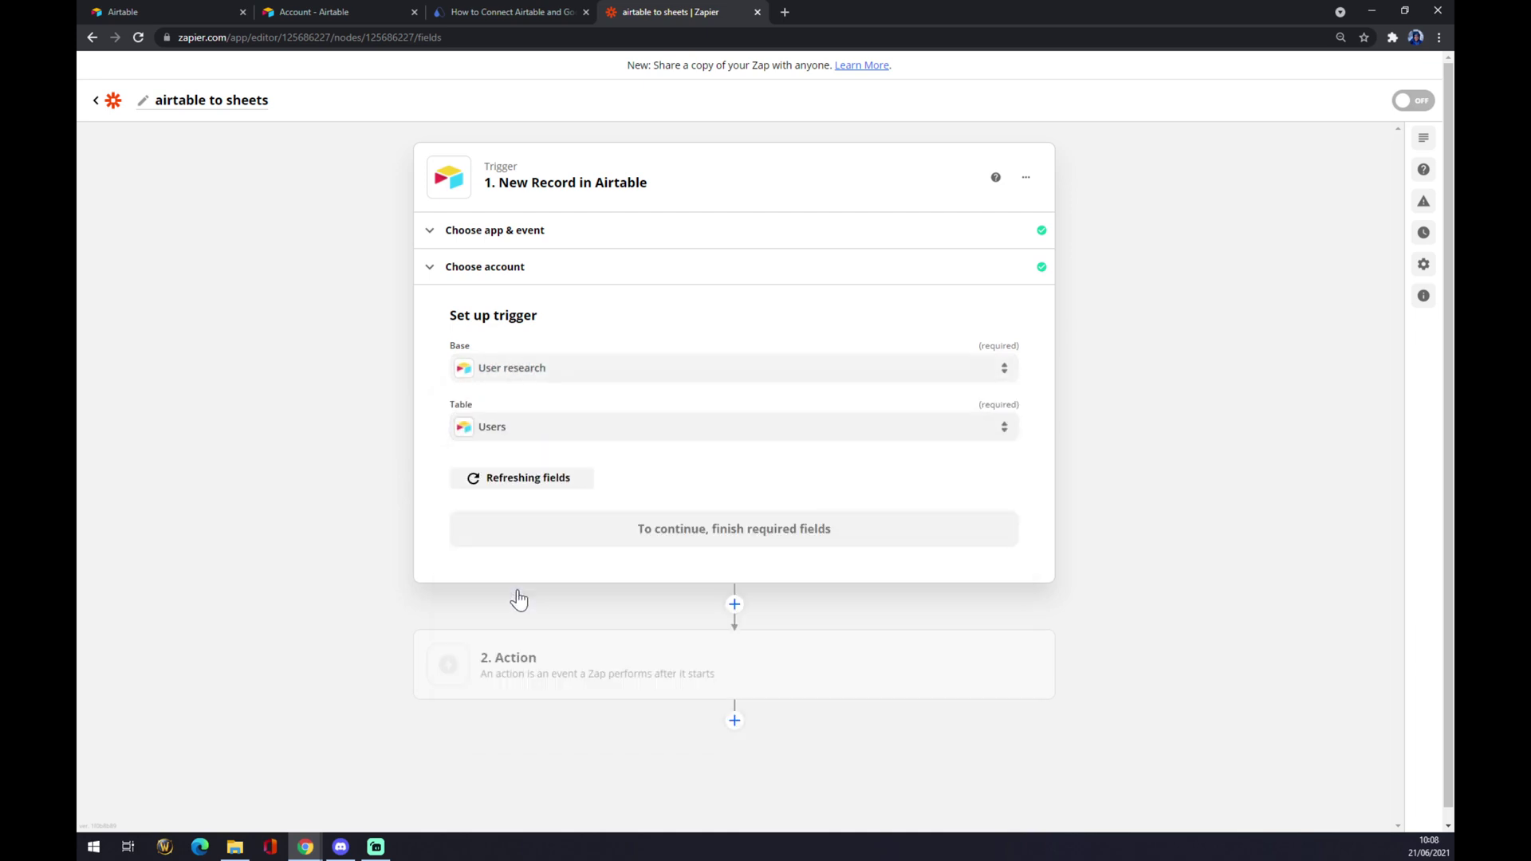
{"action": "left_click", "coordinate": [677, 536]}
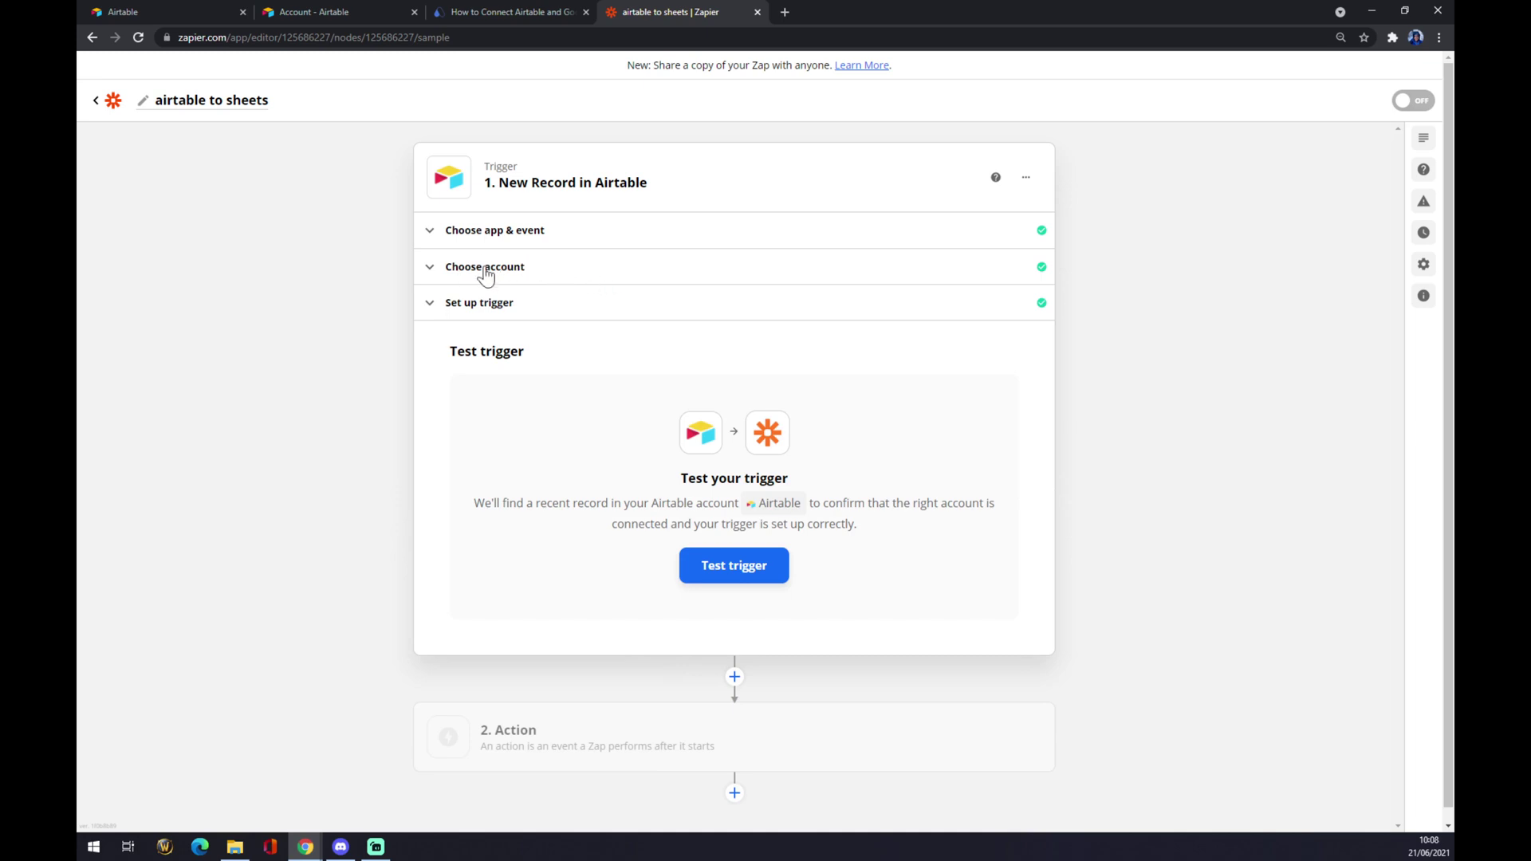
{"action": "left_click", "coordinate": [144, 12]}
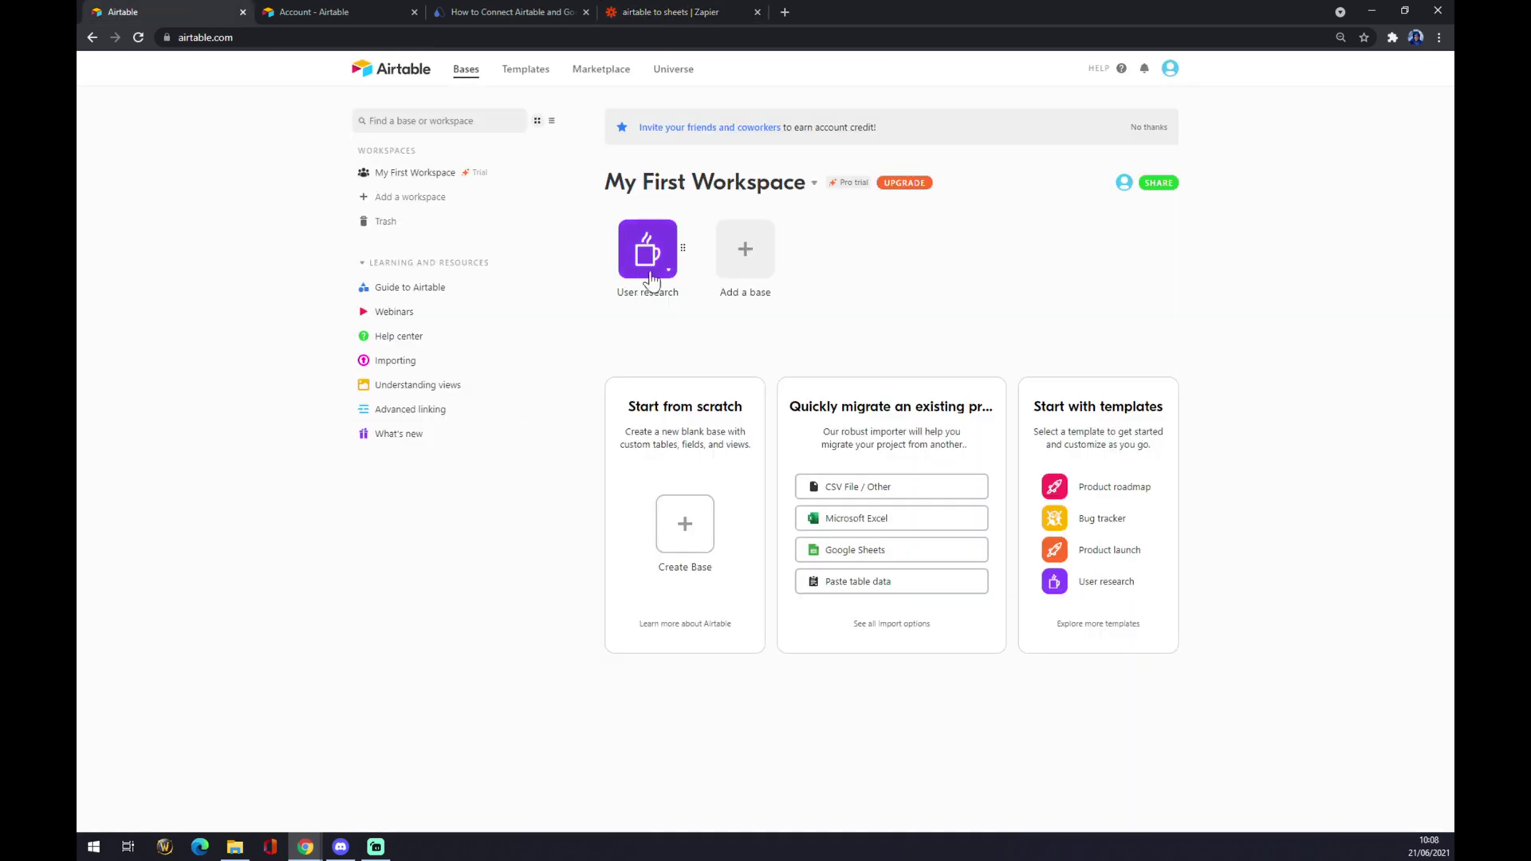
{"action": "left_click", "coordinate": [515, 11]}
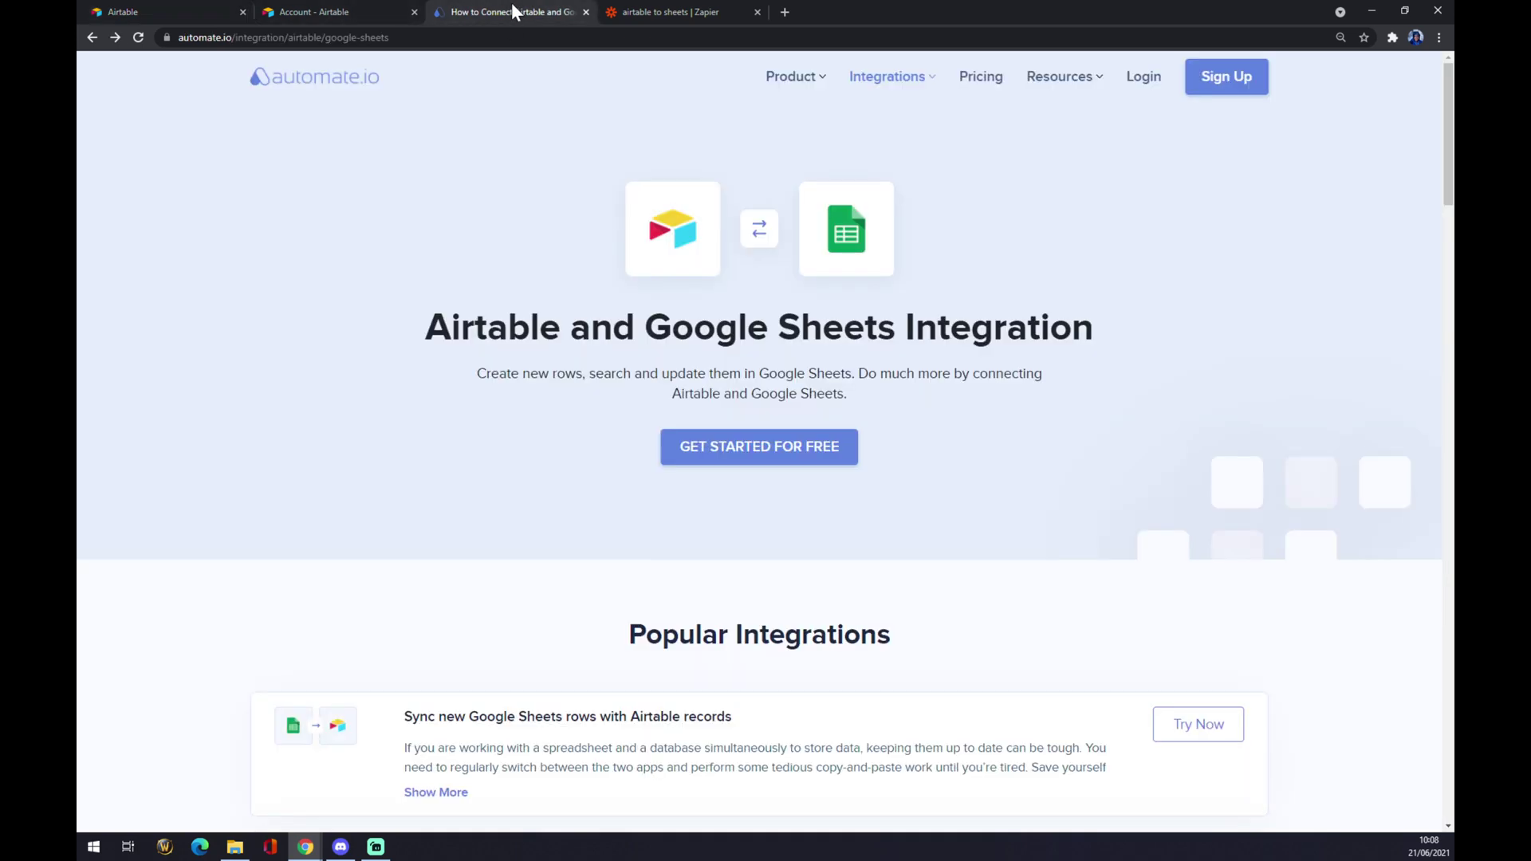
{"action": "left_click", "coordinate": [658, 10]}
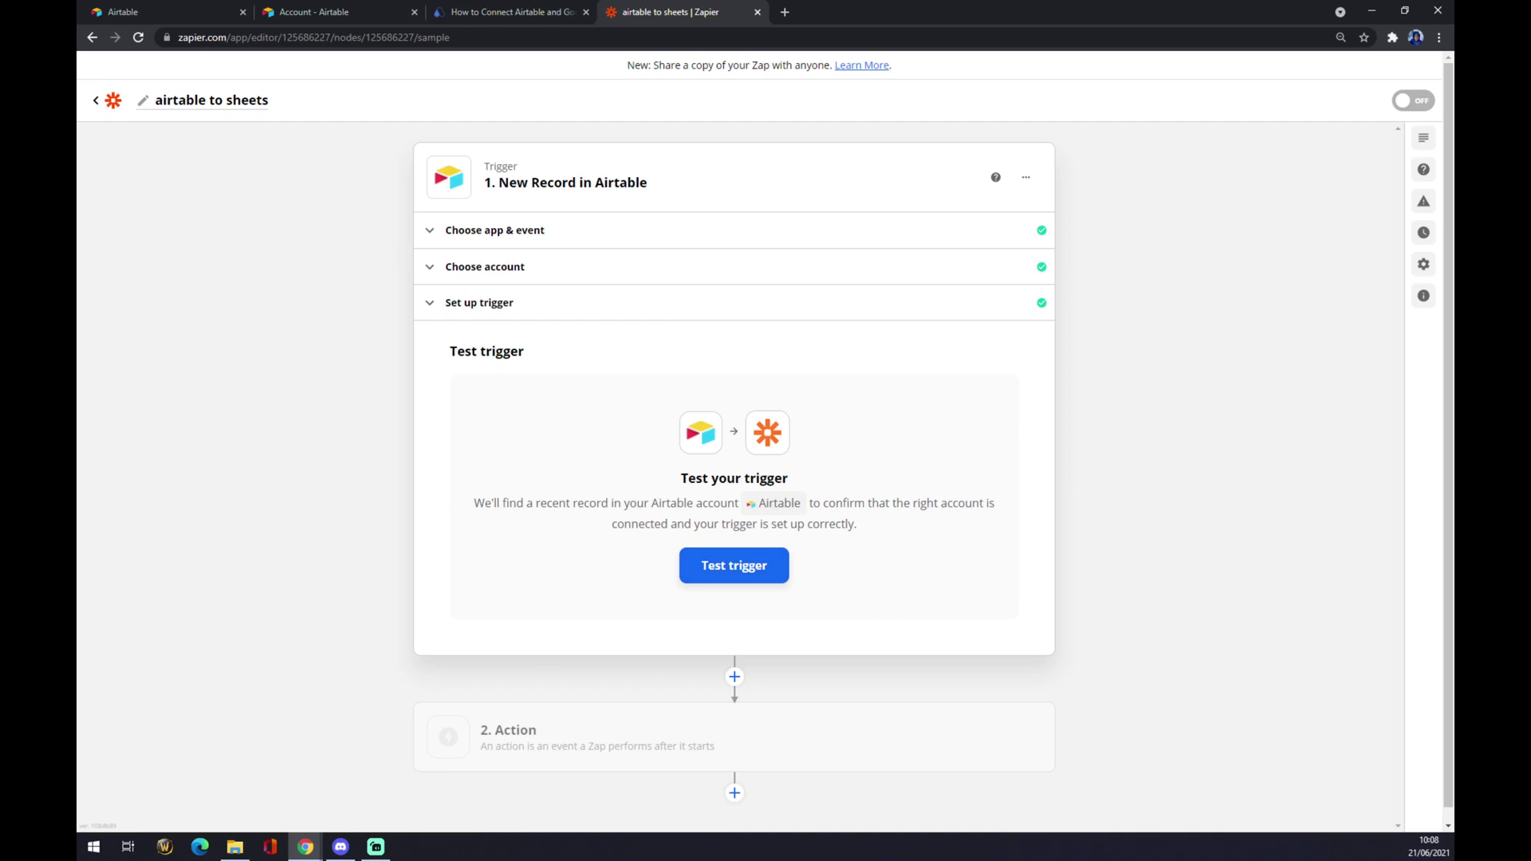
Add Google Sheets as the action app with Create Worksheet as its event
{"action": "left_click", "coordinate": [569, 743]}
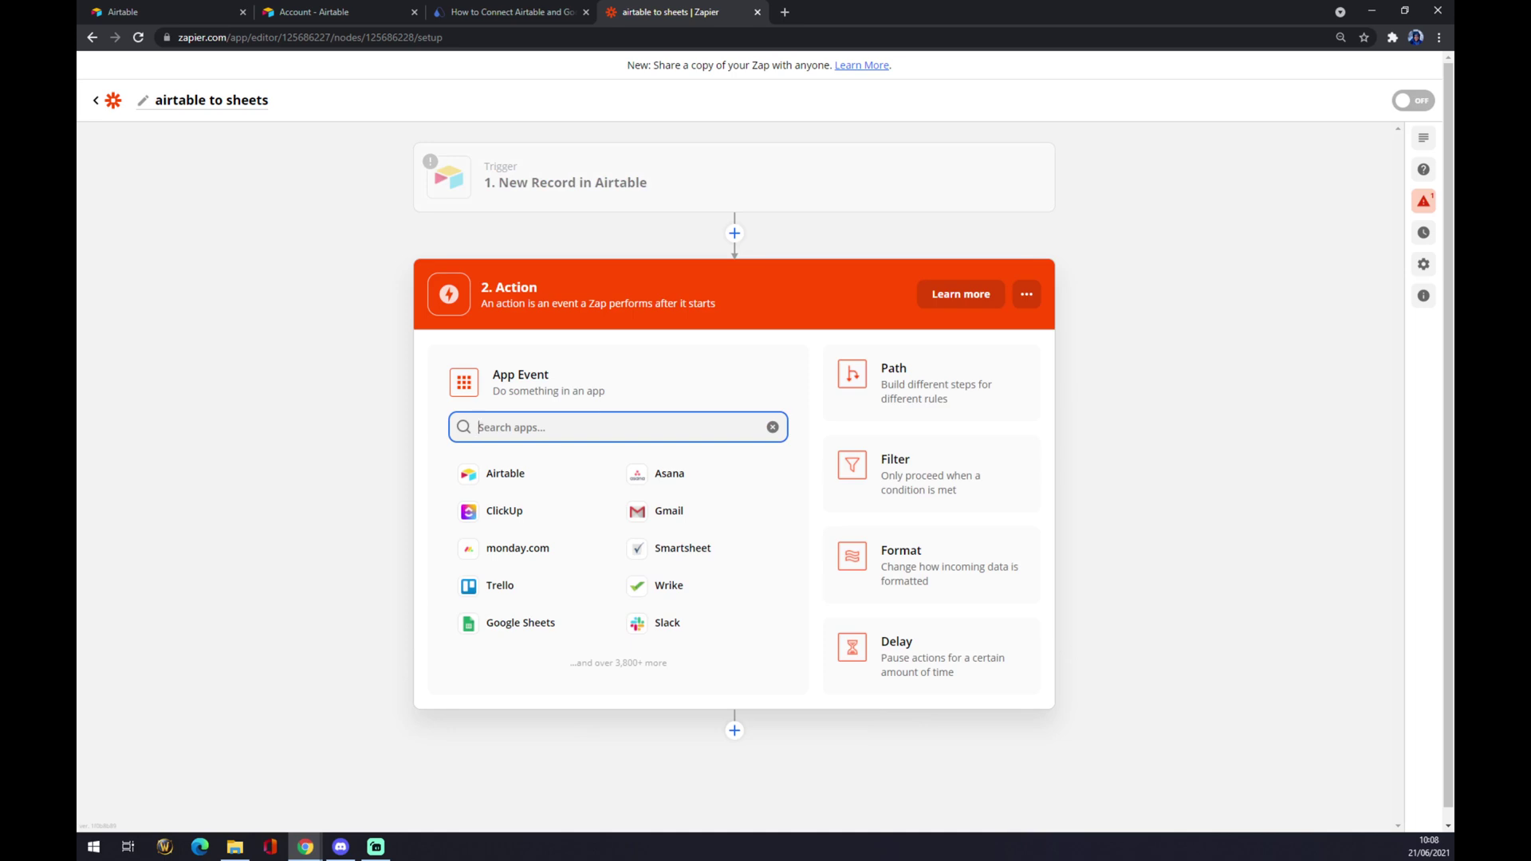
{"action": "type", "text": "sheet"}
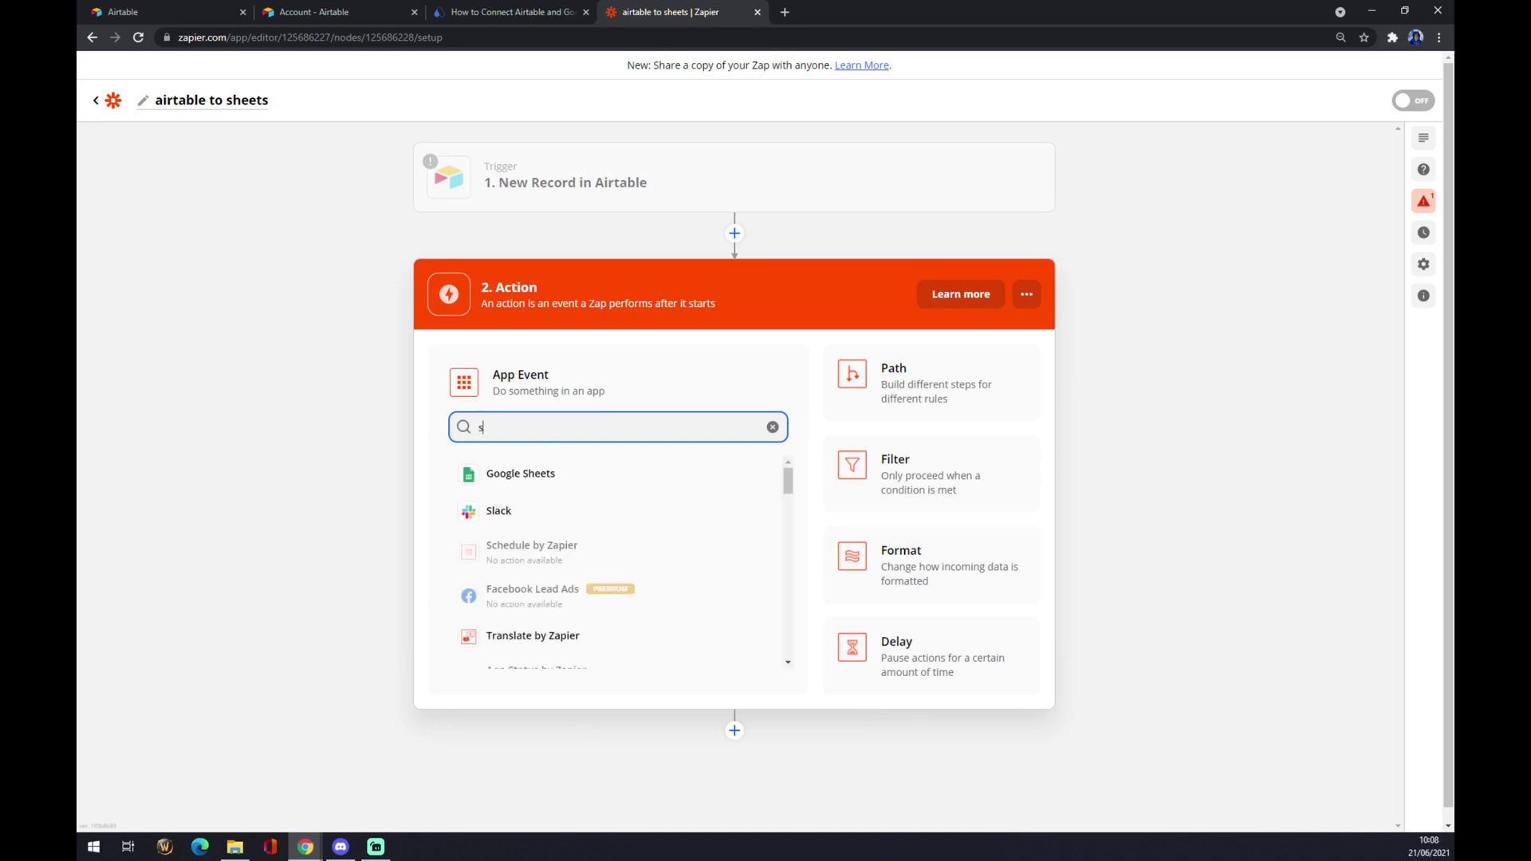
{"action": "left_click", "coordinate": [557, 474]}
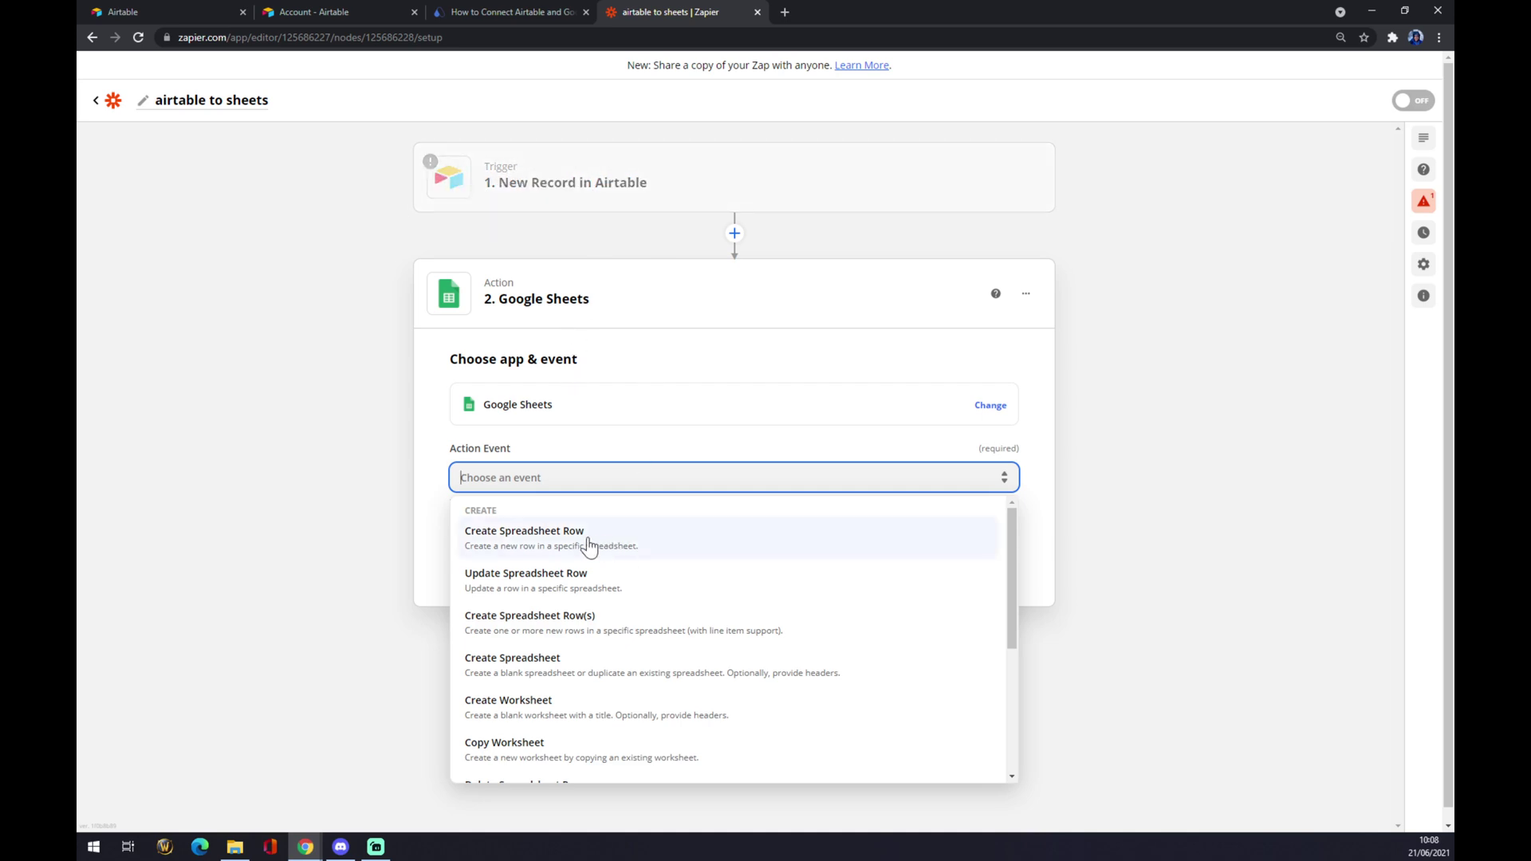
{"action": "scroll", "coordinate": [587, 547], "scroll_direction": "down", "scroll_amount": 2}
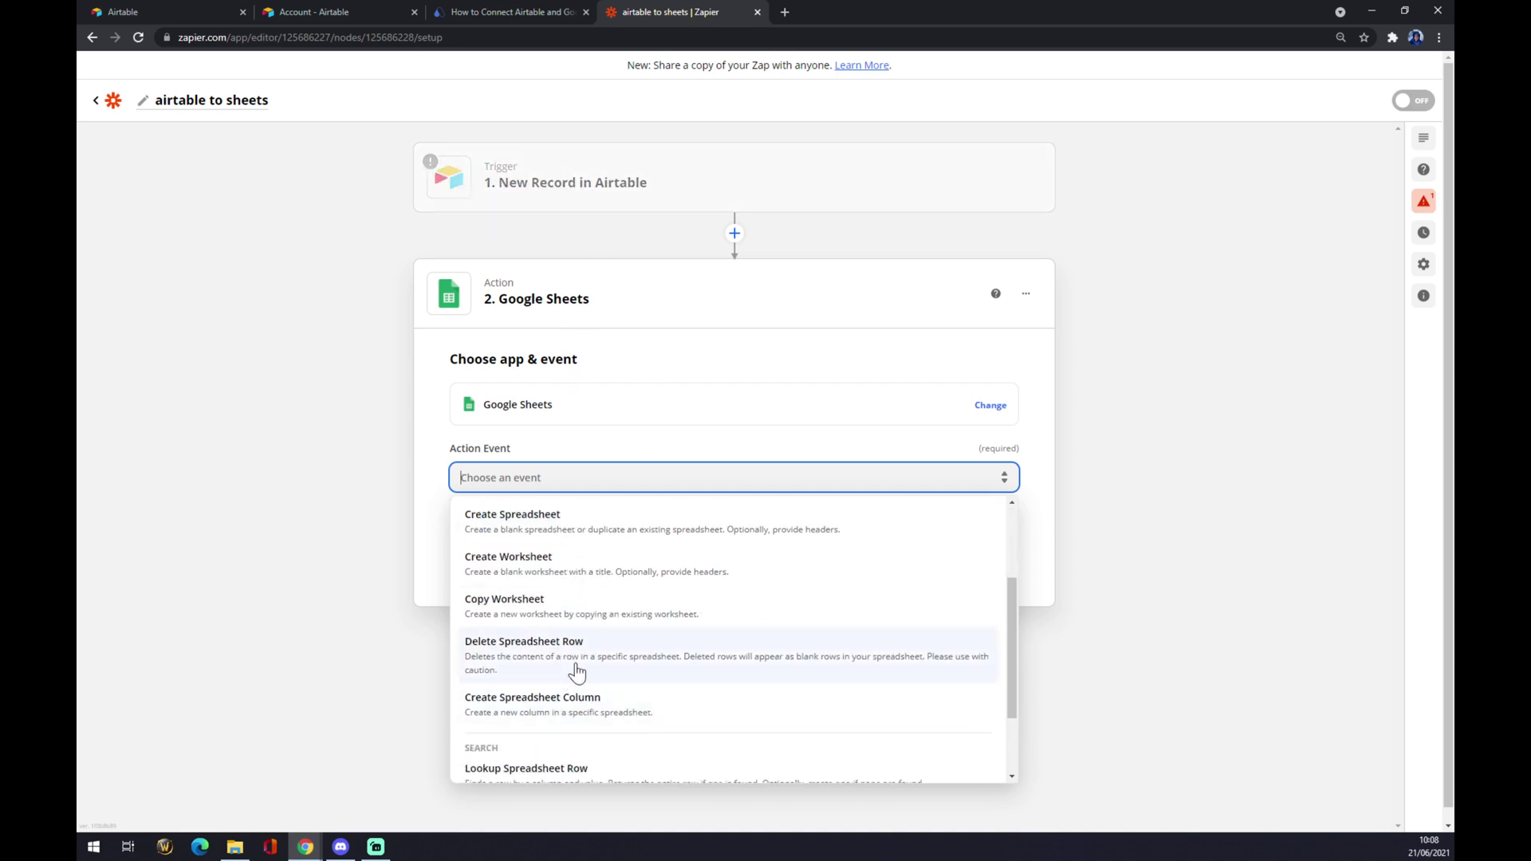
{"action": "scroll", "coordinate": [566, 562], "scroll_direction": "up", "scroll_amount": 2}
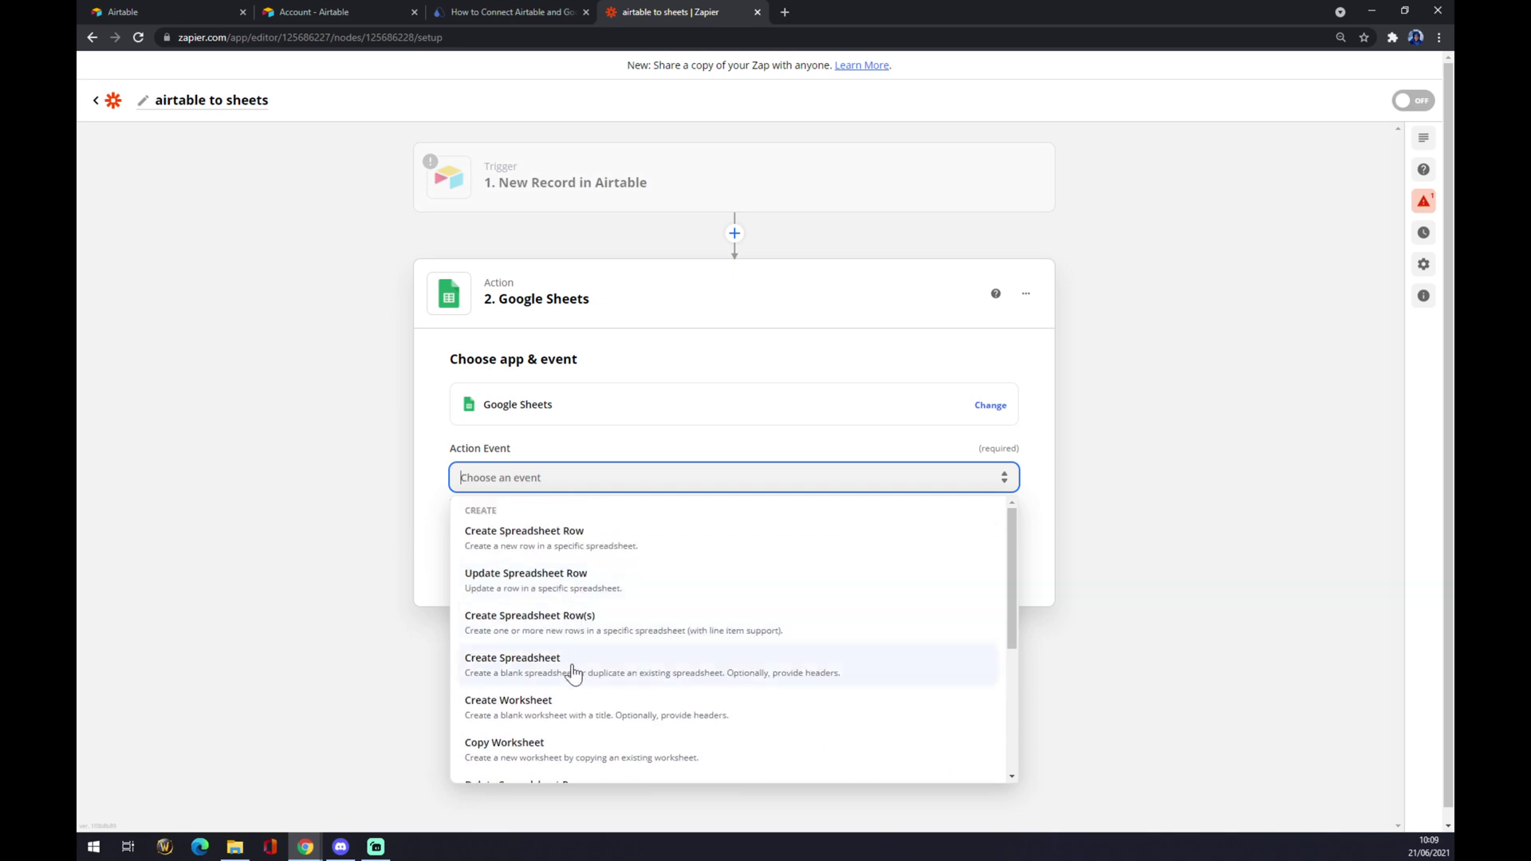
{"action": "left_click", "coordinate": [565, 710]}
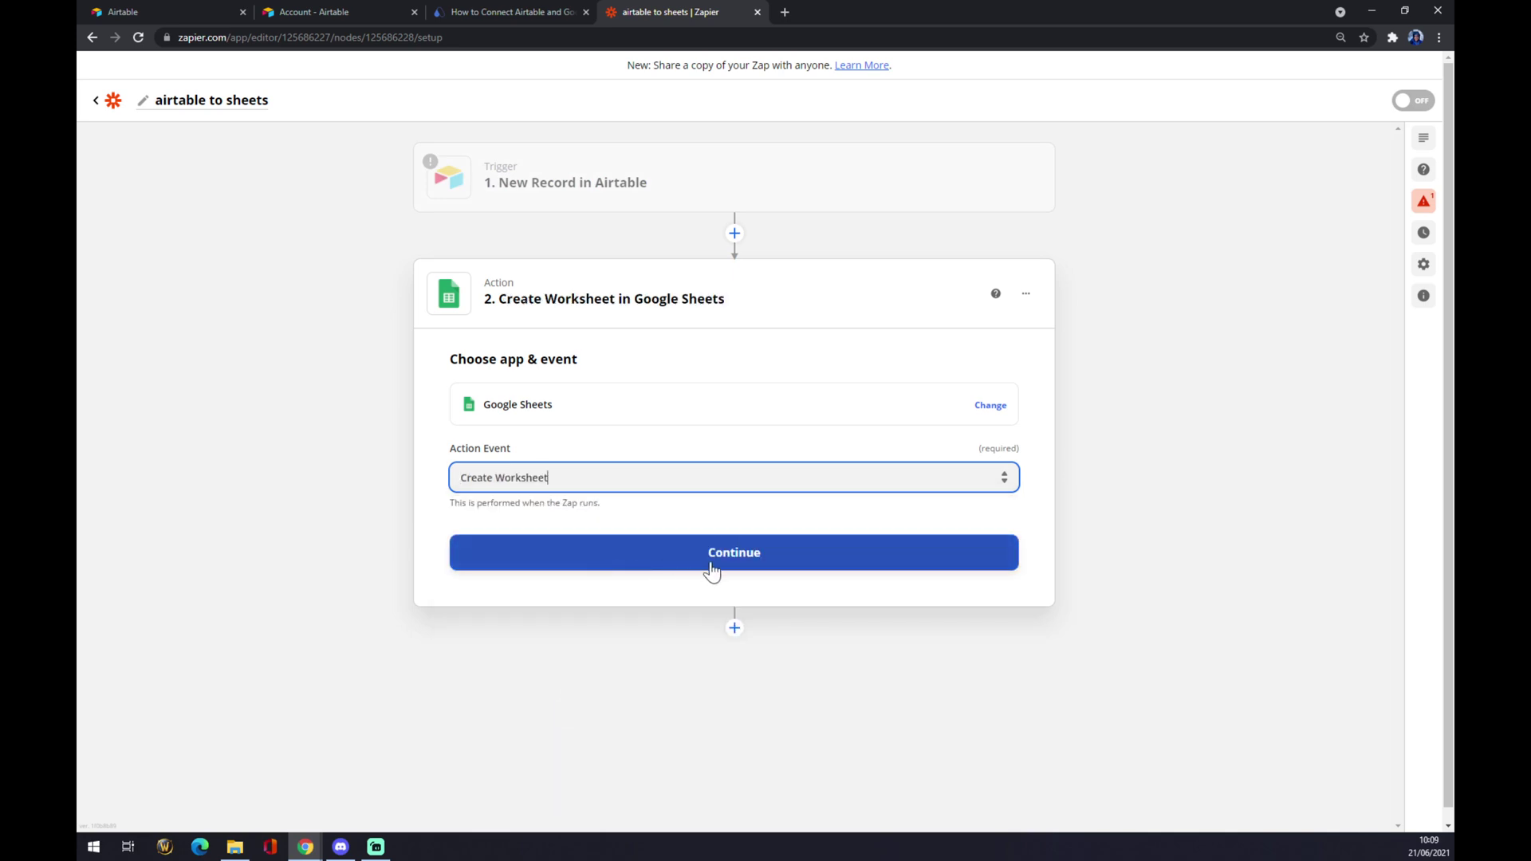
Continue from the Create Worksheet event to the Google Sheets account choice
{"action": "left_click", "coordinate": [730, 555]}
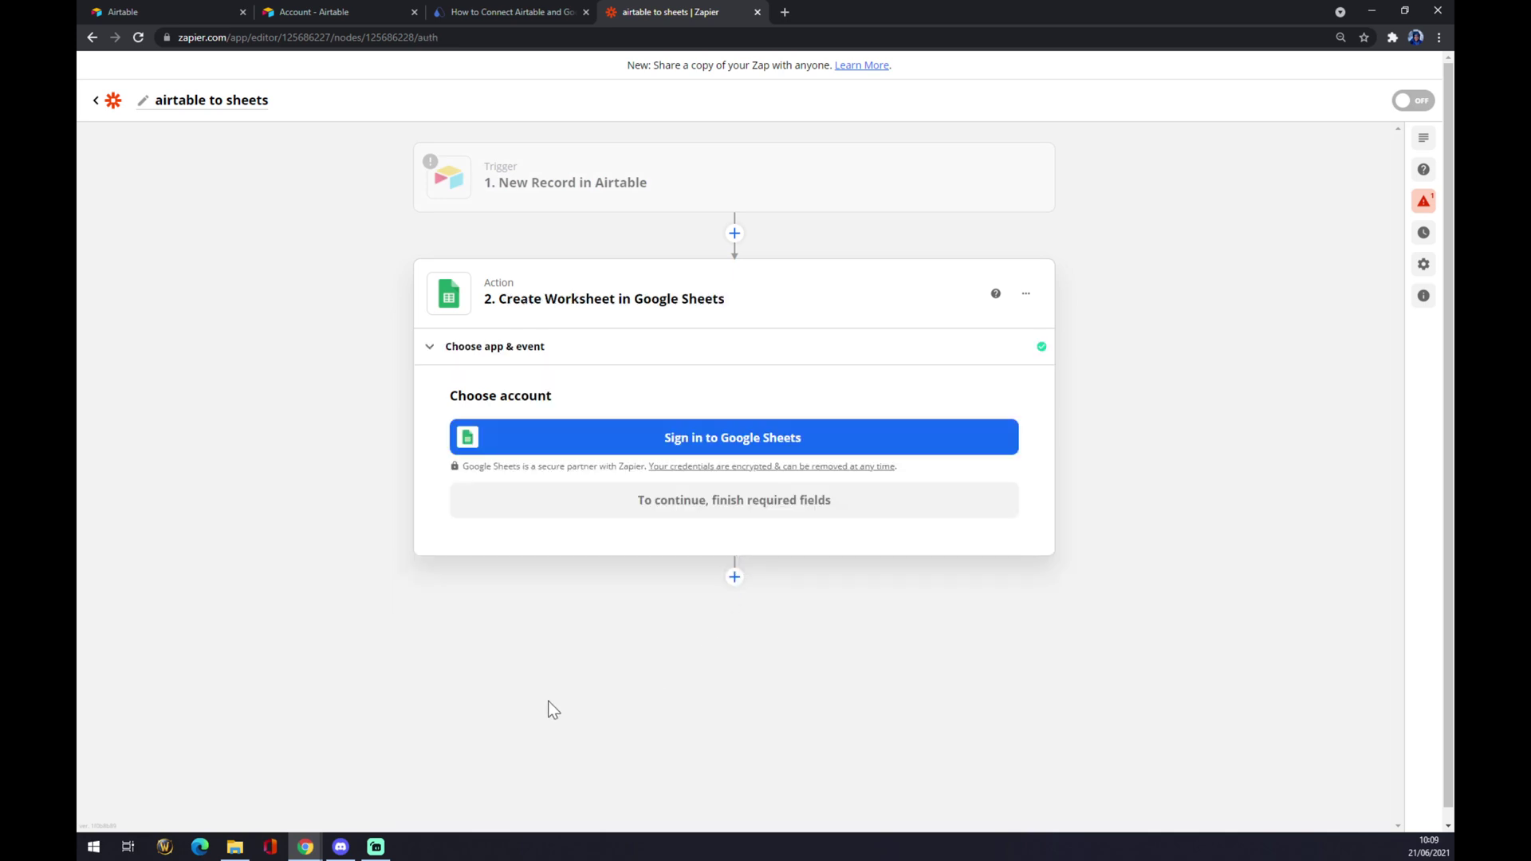